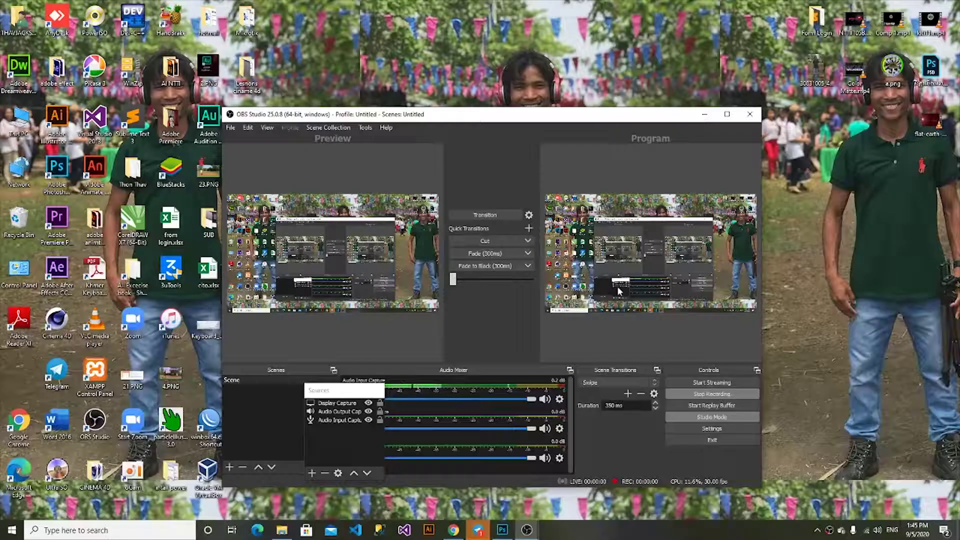
Step: Minimize OBS, close its Stats window, and bring the empty Photoshop workspace forward
left_click(707, 115)
left_click(657, 321)
left_click(502, 531)
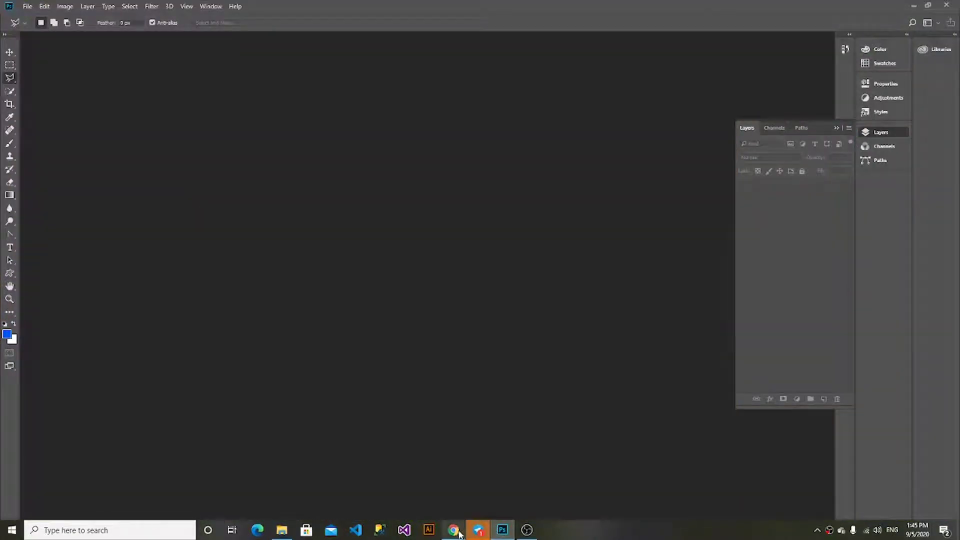
Step: Open Mpa copy.jpg from F:\All Excecise book\Level 1\9 in Photoshop
left_click(282, 530)
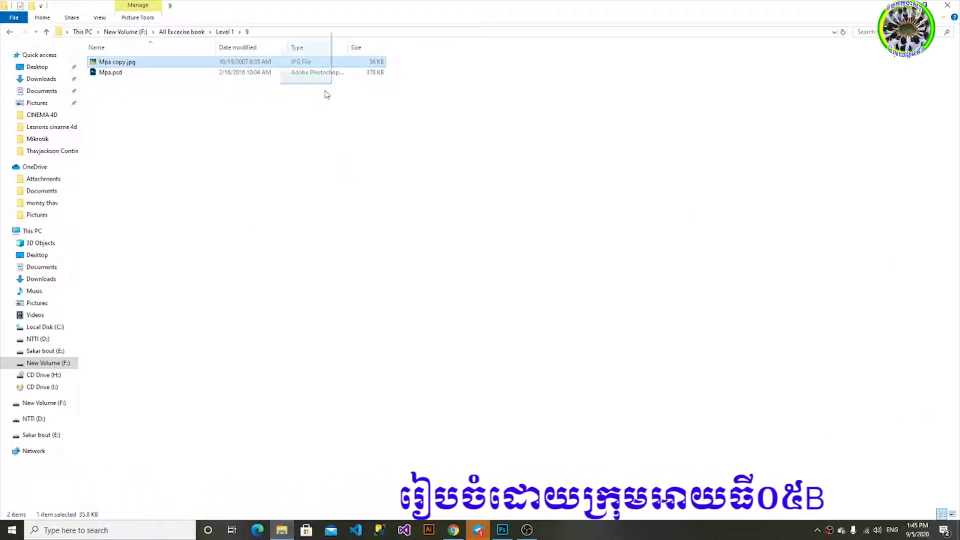
left_click(502, 530)
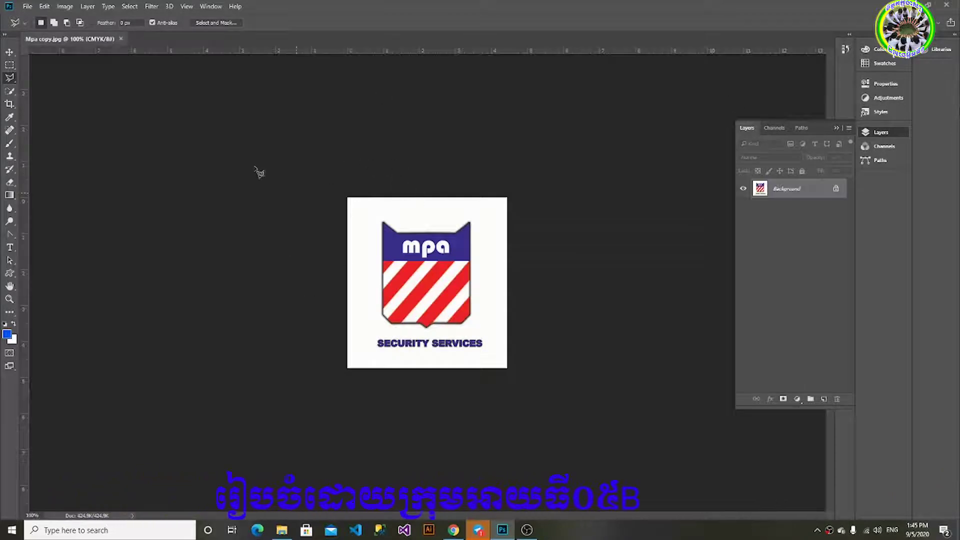
Step: Create a new blank white 6.82 × 5.12 in, 300 ppi document
left_click(28, 6)
left_click(28, 6)
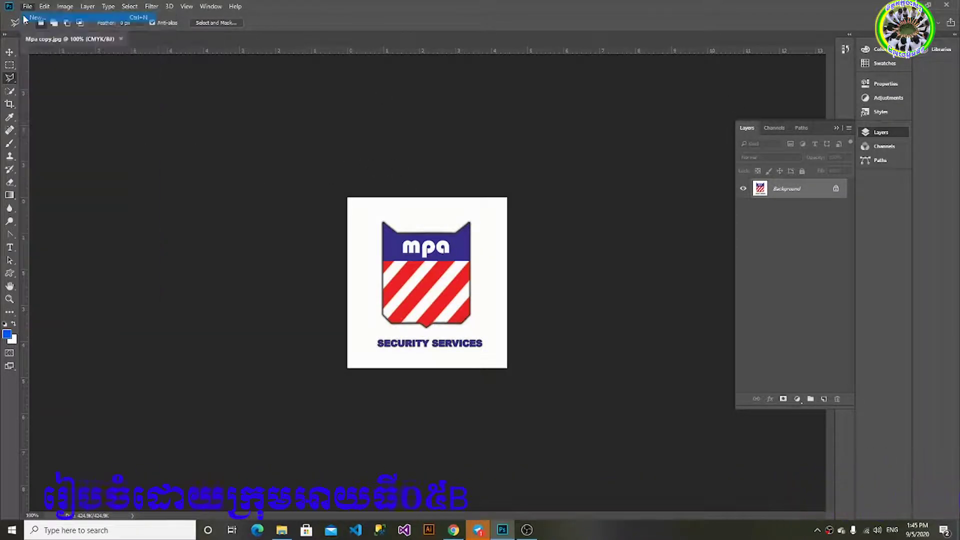
key("ctrl+n")
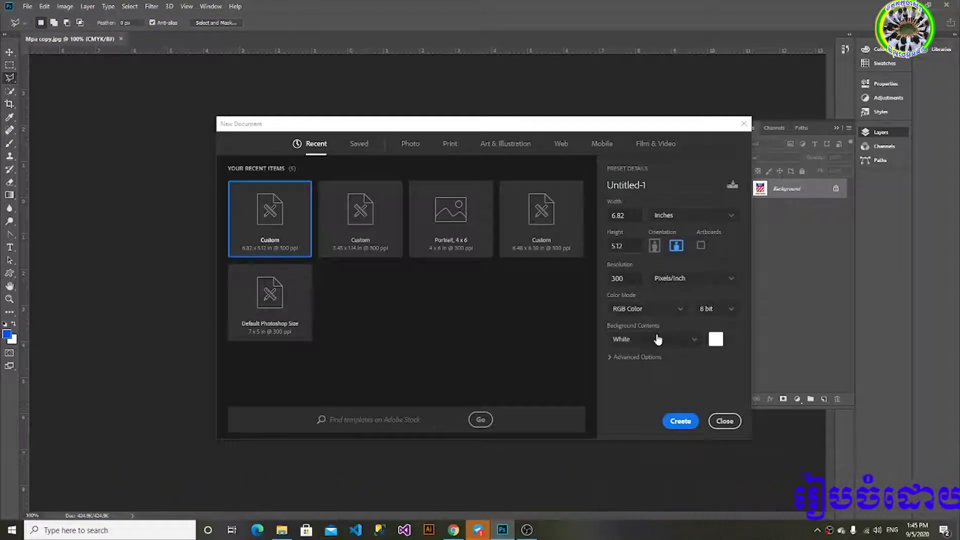
left_click(681, 422)
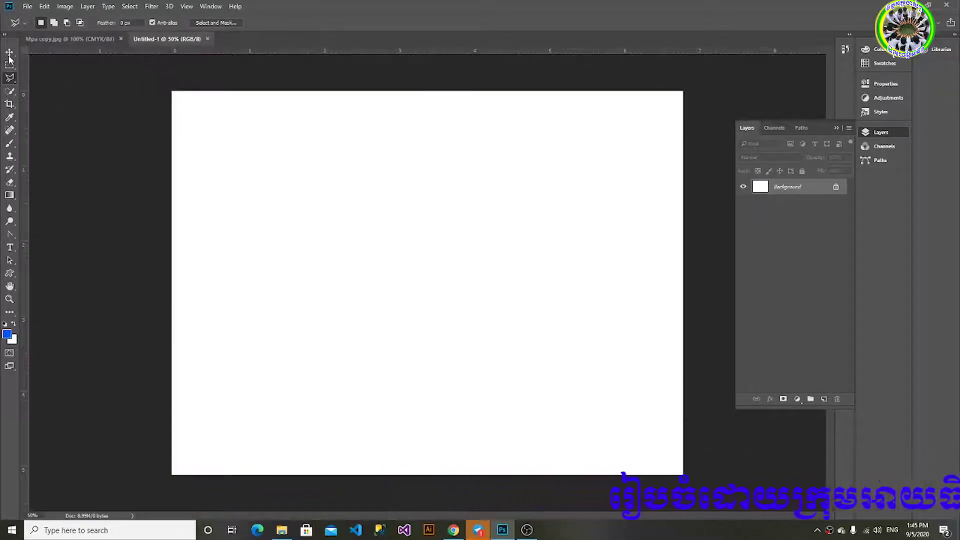
Step: Float the Mpa copy.jpg reference in its own window at the top right
key("v")
left_click(102, 39)
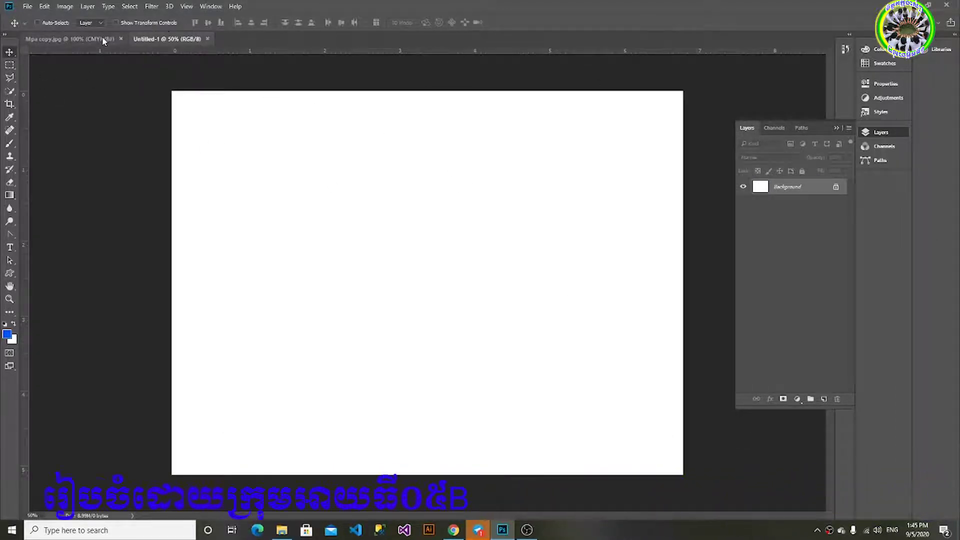
left_click_drag(100, 39, 363, 162)
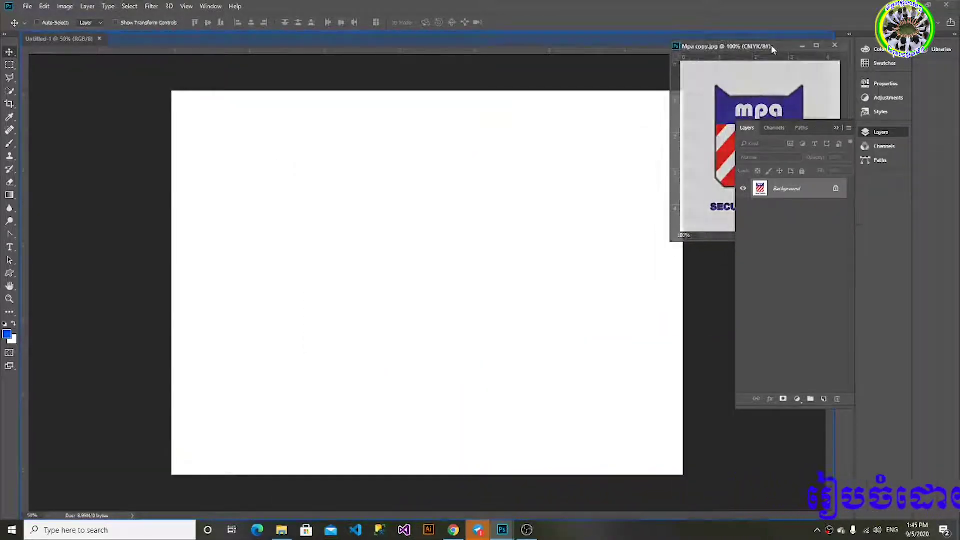
left_click_drag(385, 163, 771, 44)
left_click_drag(72, 41, 121, 130)
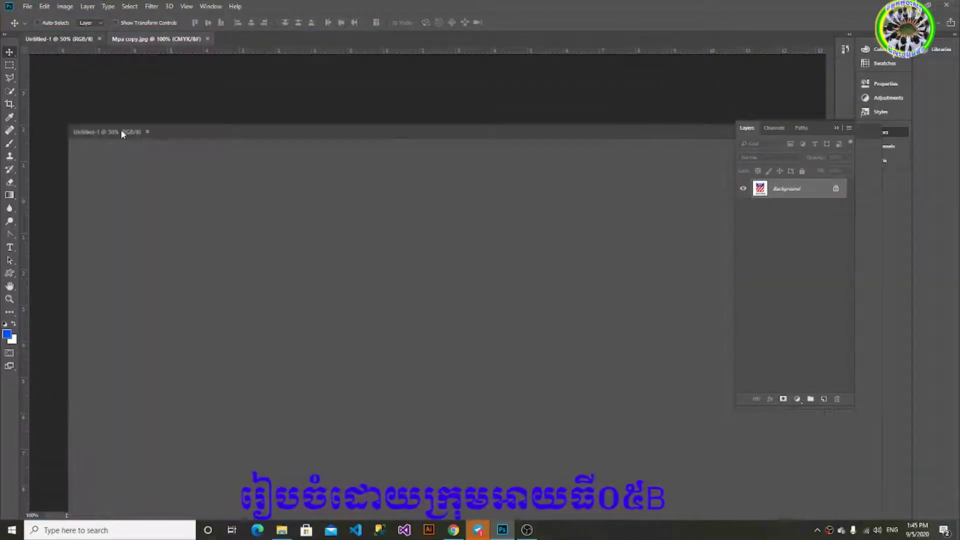
mouse_move(255, 136)
left_mouse_down()
mouse_move(331, 106)
mouse_move(285, 44)
left_mouse_up()
left_click(74, 40)
mouse_move(73, 40)
left_mouse_down()
mouse_move(594, 95)
mouse_move(748, 93)
left_mouse_up()
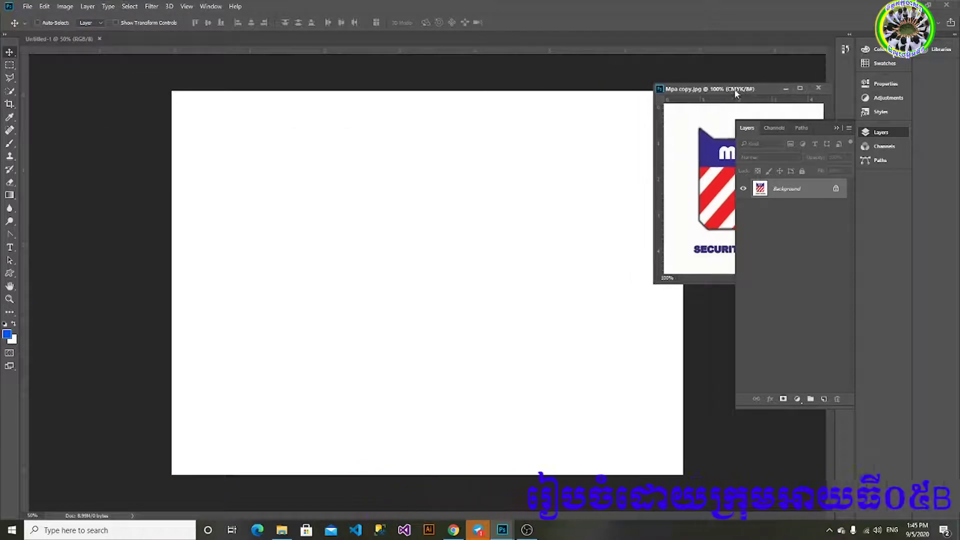
Step: Make the blank document active and turn the rulers on
left_click(436, 280)
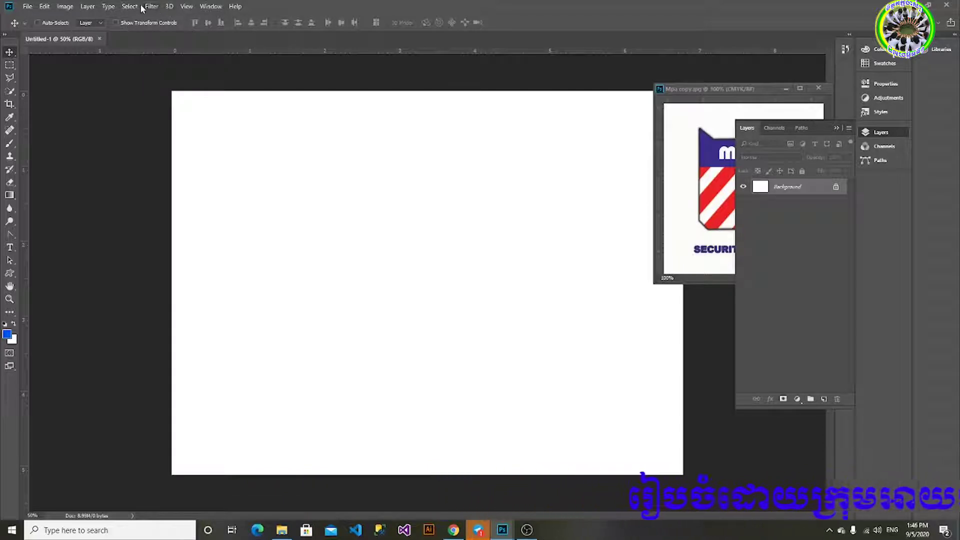
left_click(189, 7)
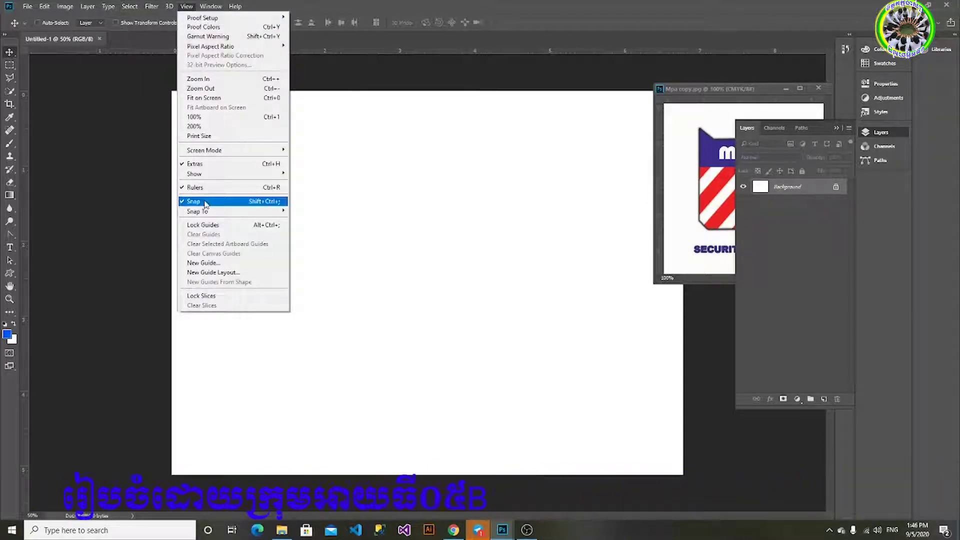
left_click(233, 187)
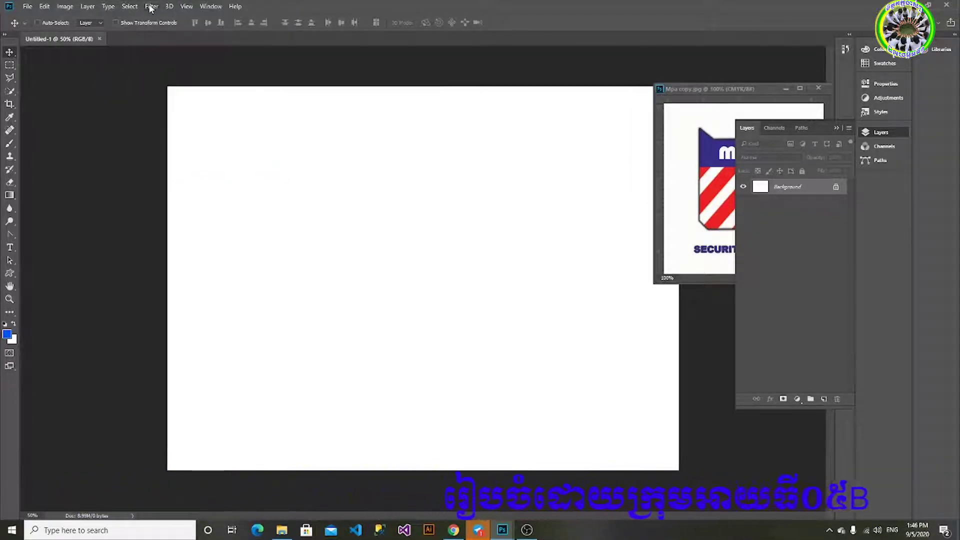
left_click(186, 7)
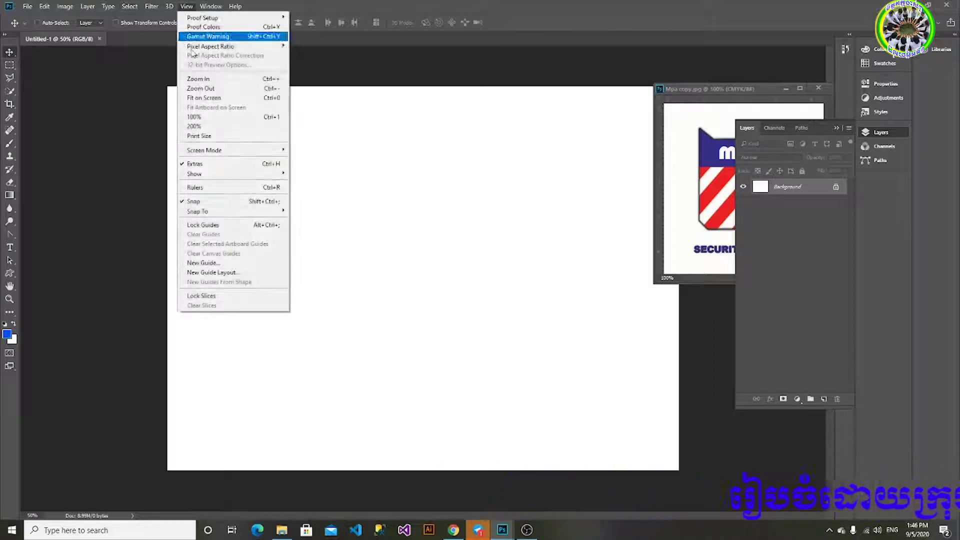
left_click(208, 187)
Step: Add vertical guides near the left and at about 2, 2.27, 2.5, 3.5 and 3.887 inches
left_click_drag(25, 193, 213, 198)
left_click_drag(24, 216, 229, 205)
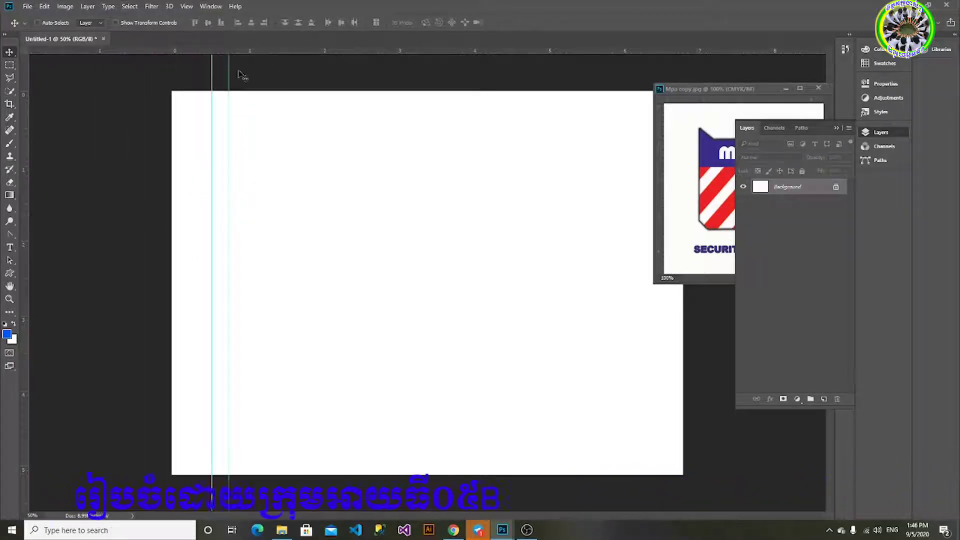
left_click_drag(27, 279, 322, 276)
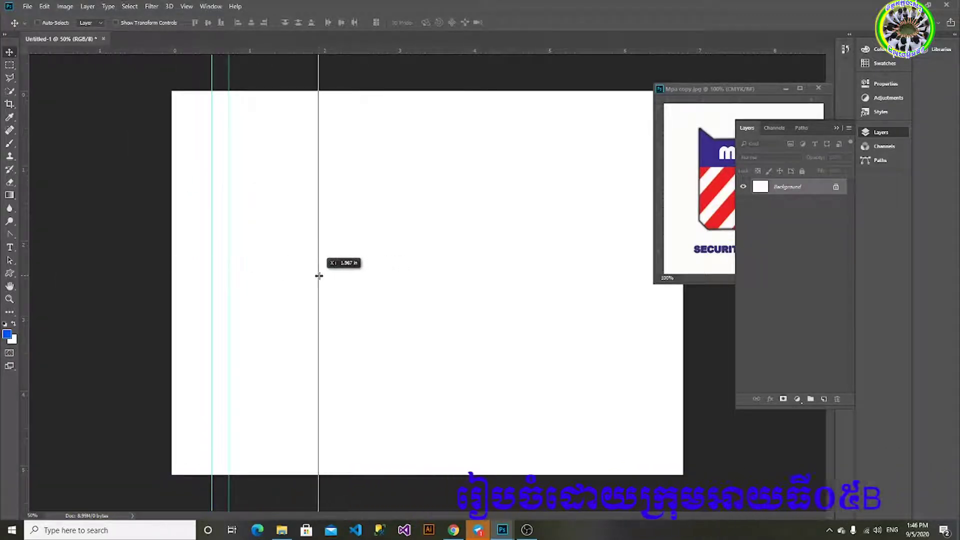
left_click_drag(323, 276, 322, 276)
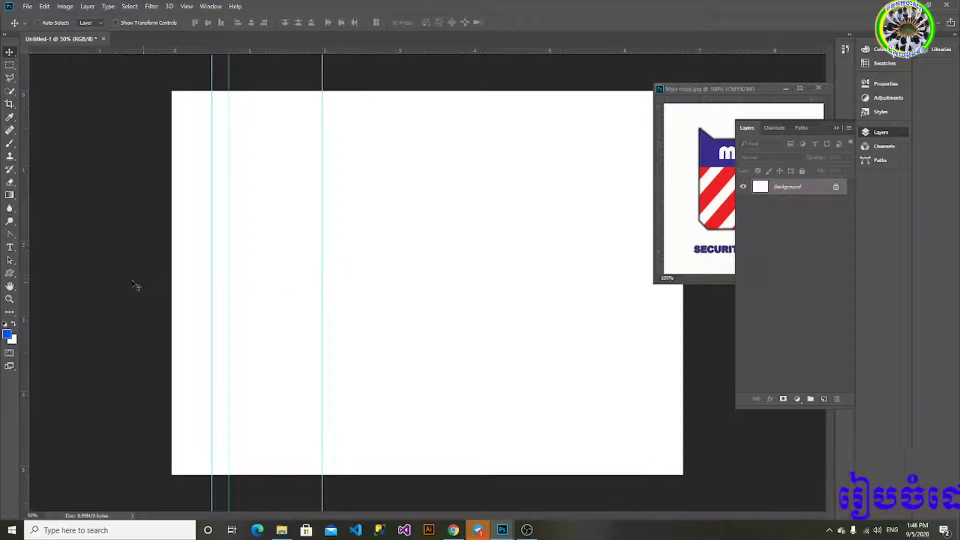
left_click_drag(25, 279, 339, 287)
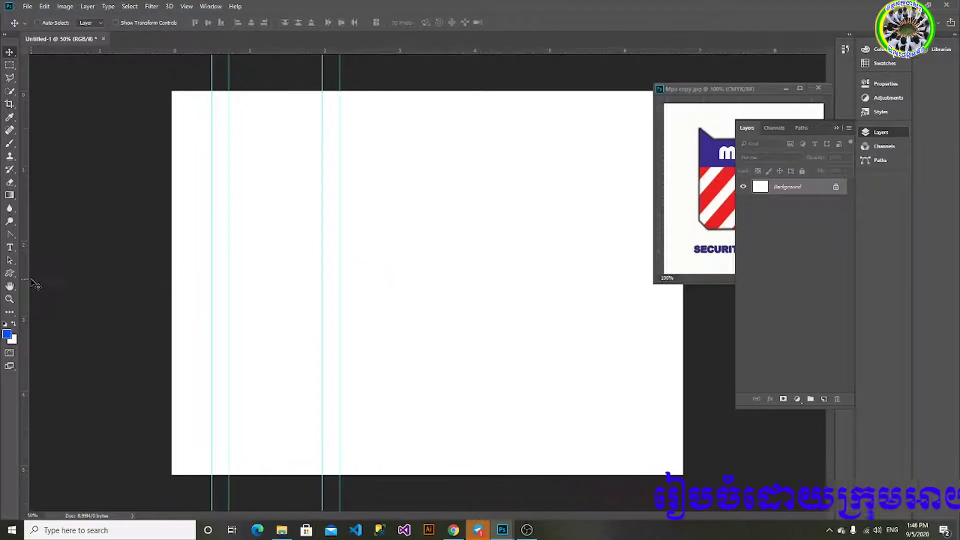
left_click_drag(26, 280, 364, 277)
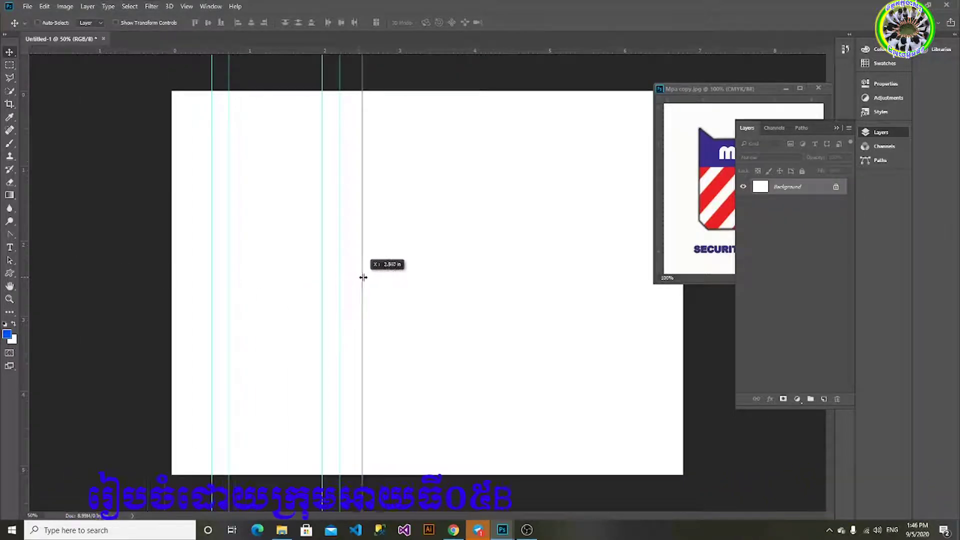
left_click_drag(364, 277, 362, 278)
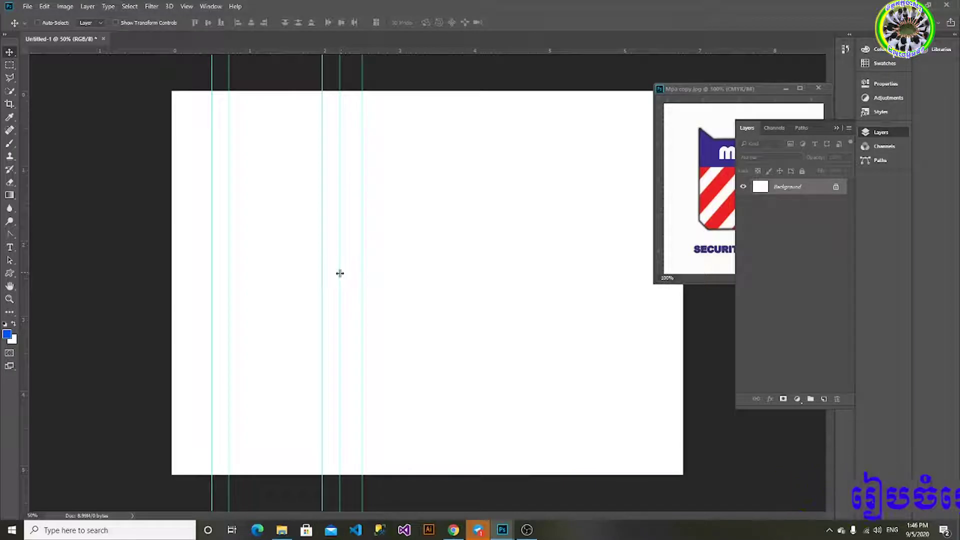
left_click_drag(340, 273, 341, 269)
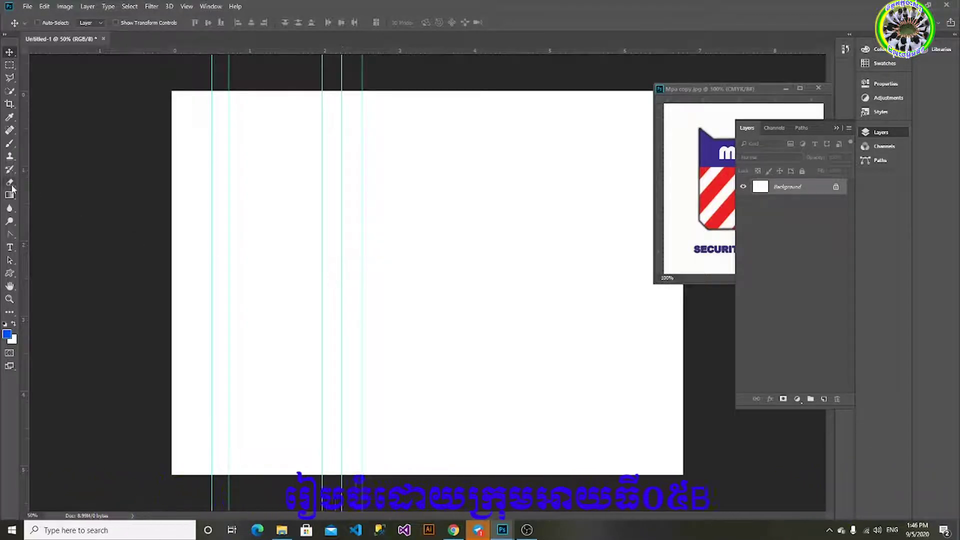
left_click_drag(26, 238, 436, 253)
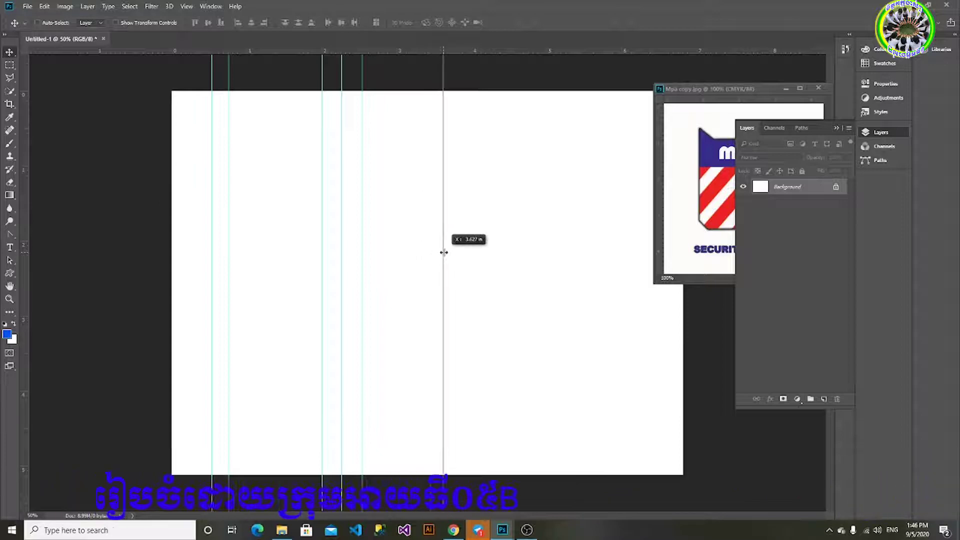
left_click_drag(436, 254, 440, 252)
left_click_drag(26, 257, 466, 248)
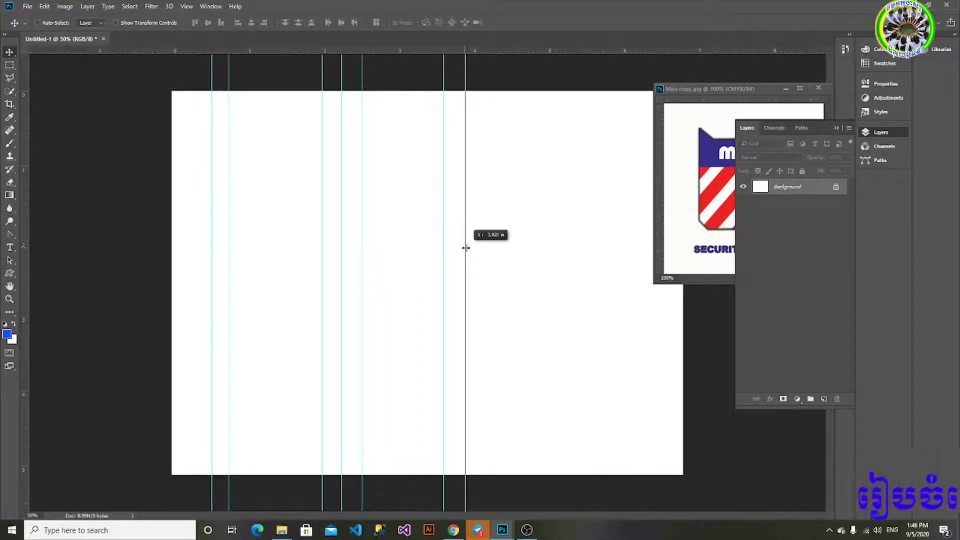
left_click_drag(466, 248, 463, 251)
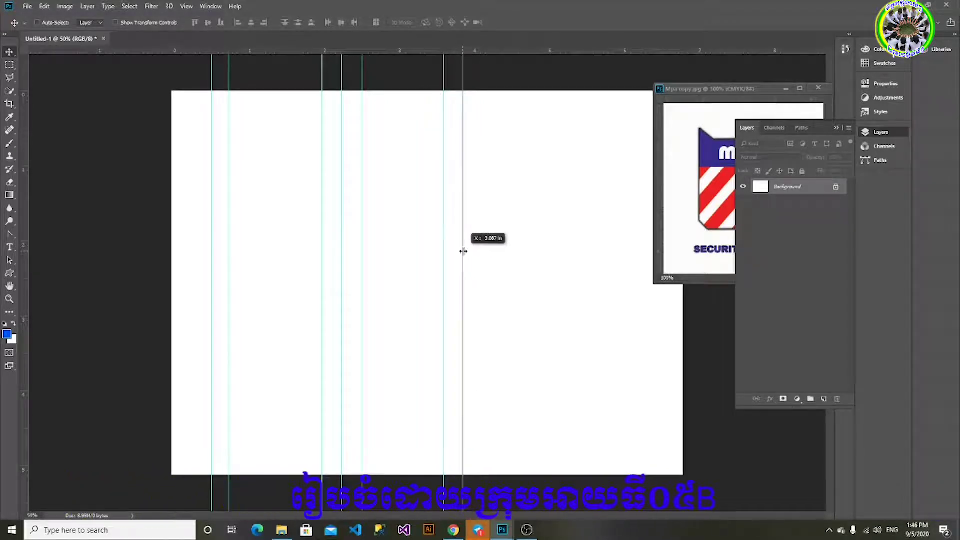
left_click_drag(463, 251, 463, 251)
Step: Add horizontal guides near the bottom, at 4 inches, near the top and at about 1.2 inches
left_click_drag(381, 54, 383, 437)
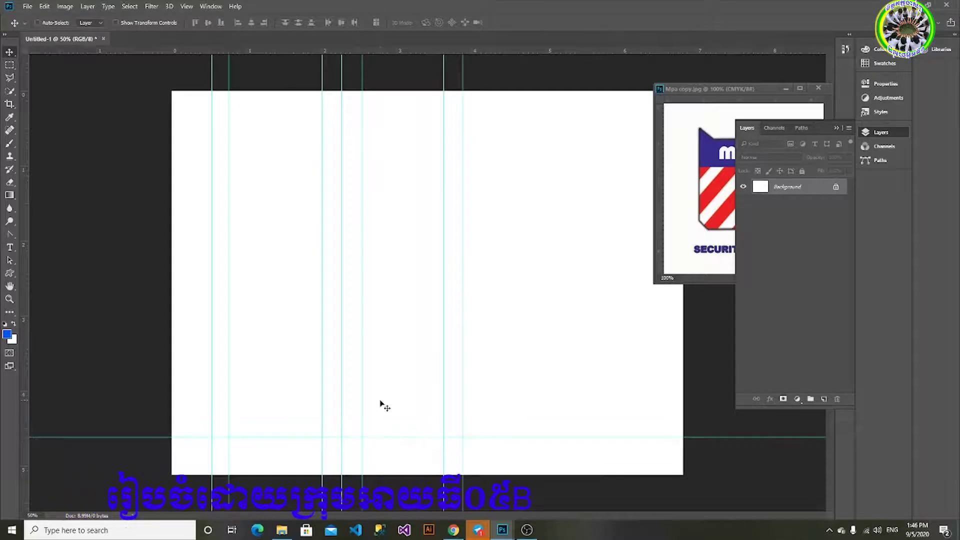
left_click_drag(351, 57, 358, 422)
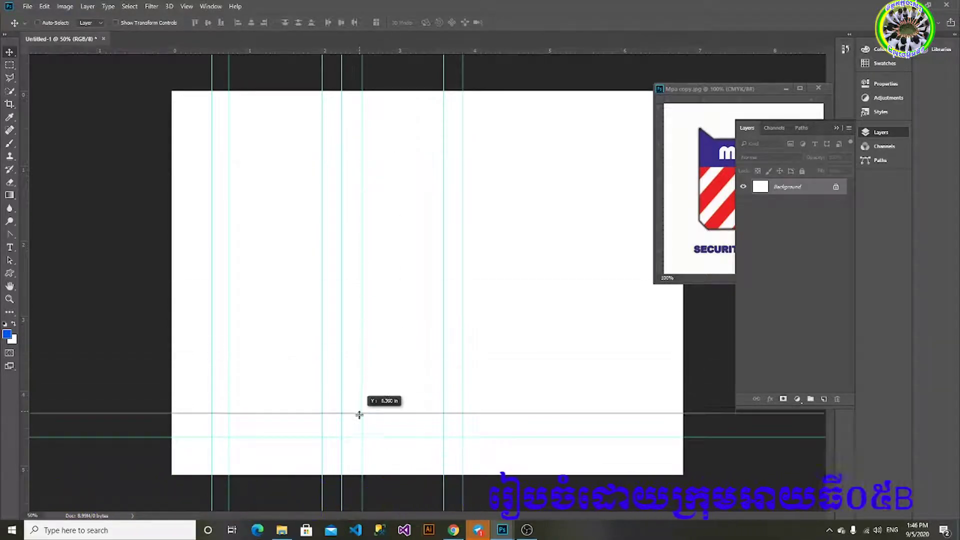
left_click_drag(339, 52, 353, 406)
left_click_drag(300, 50, 302, 153)
left_click_drag(310, 50, 311, 169)
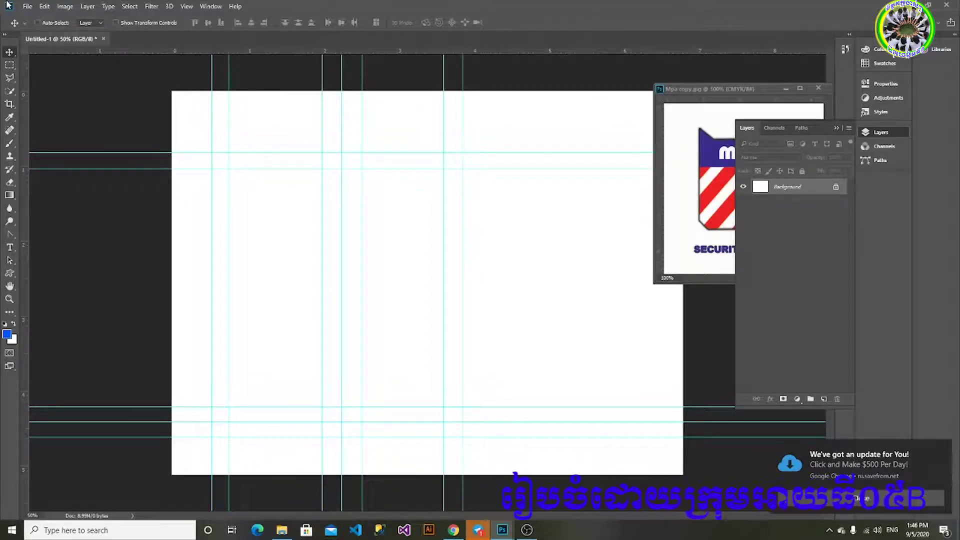
Step: On a new Layer 1, trace the shield's left side with bevelled corner down to the pointed tip
left_click(824, 399)
left_click(882, 498)
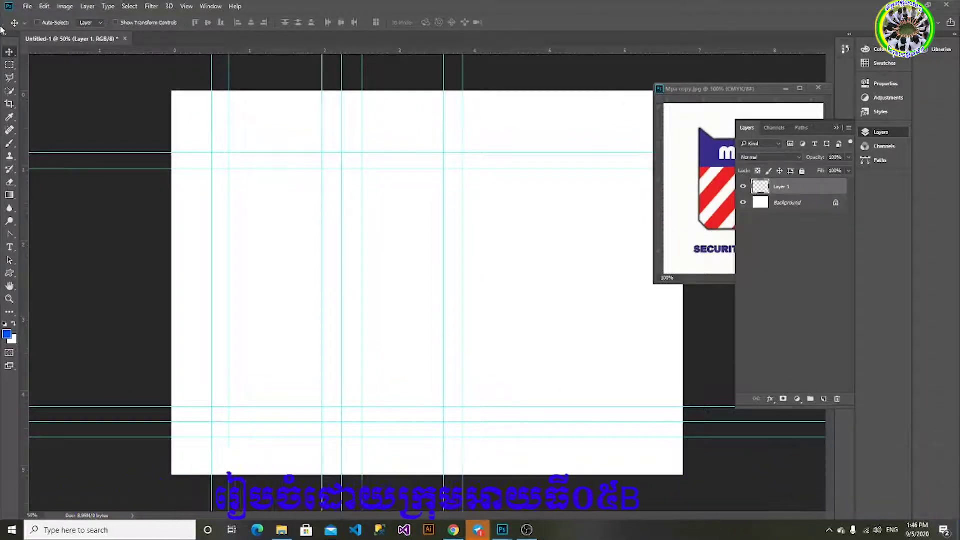
left_click(10, 78)
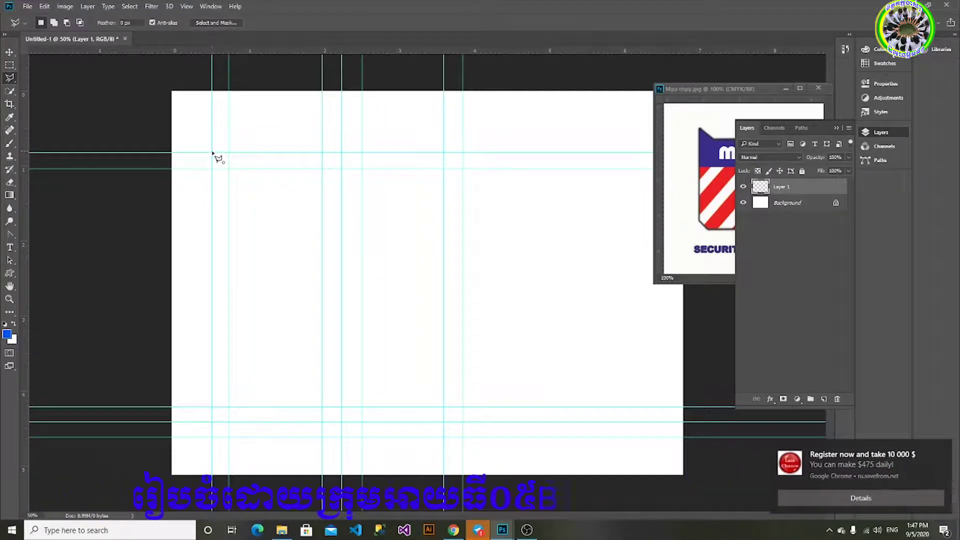
left_click(212, 407)
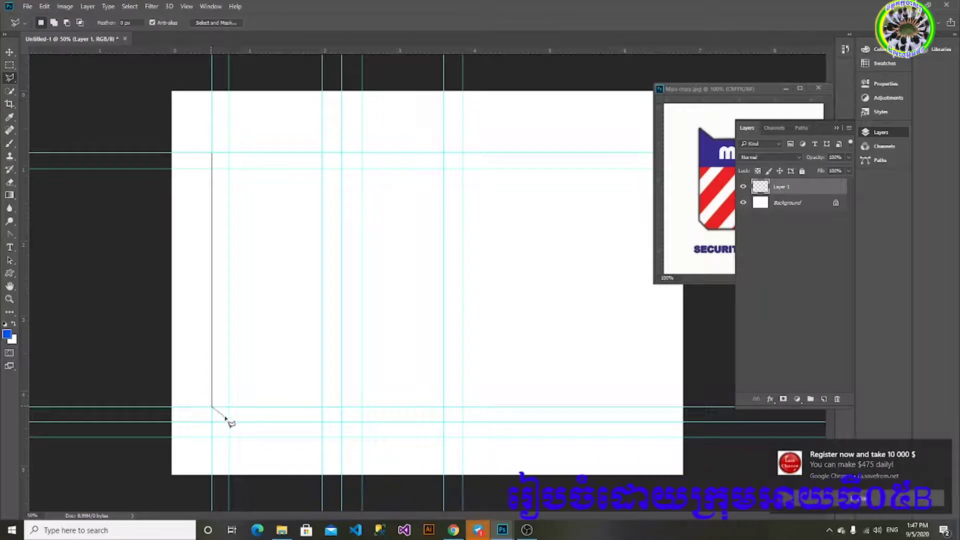
left_click(229, 421)
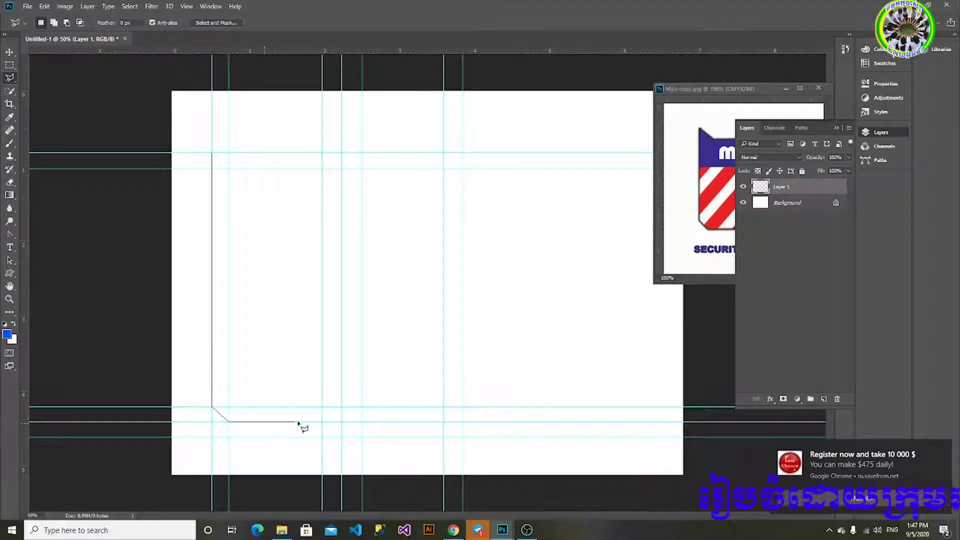
left_click(326, 422)
left_click(341, 436)
Step: Complete the shield outline along the guides and fill it with the blue foreground colour
left_click(371, 422)
left_click(443, 422)
left_click(462, 407)
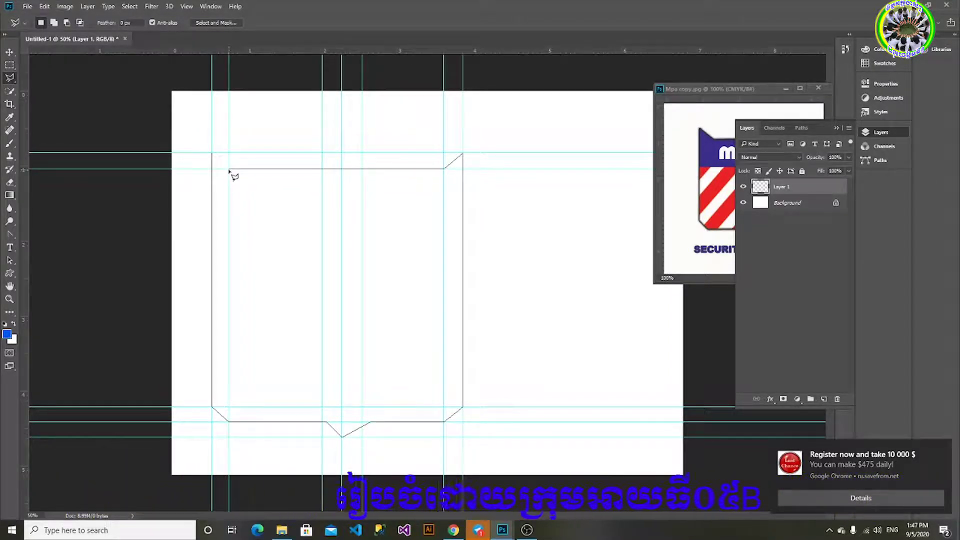
left_click(213, 153)
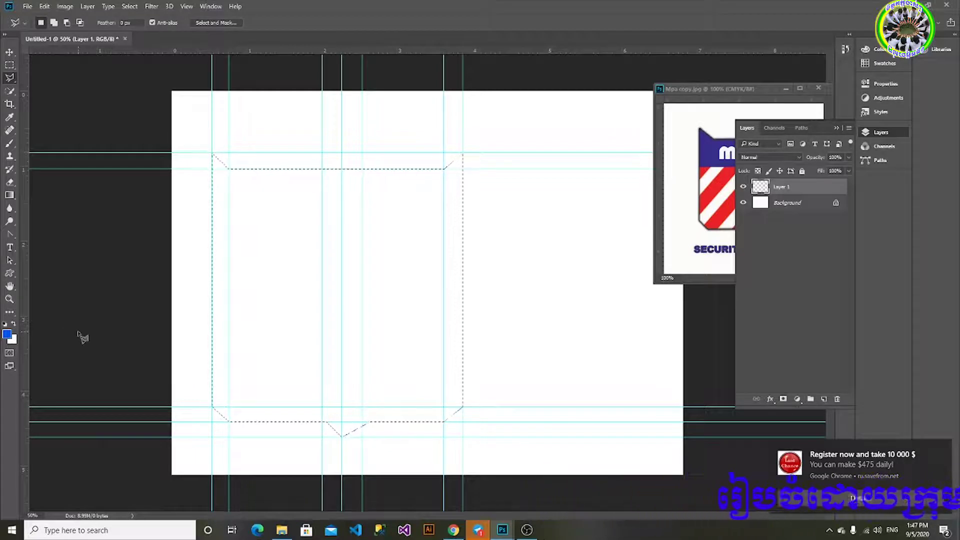
key("alt+BackSpace")
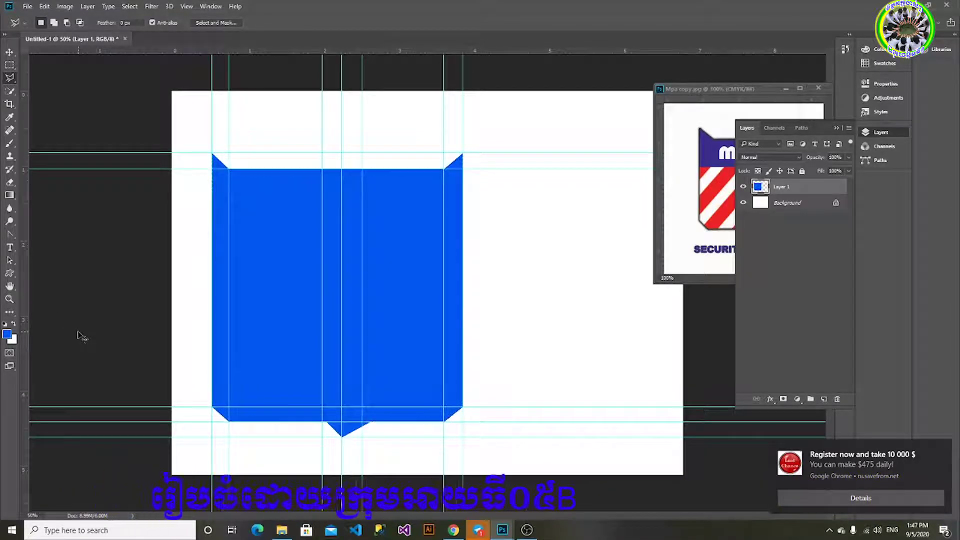
left_click(10, 51)
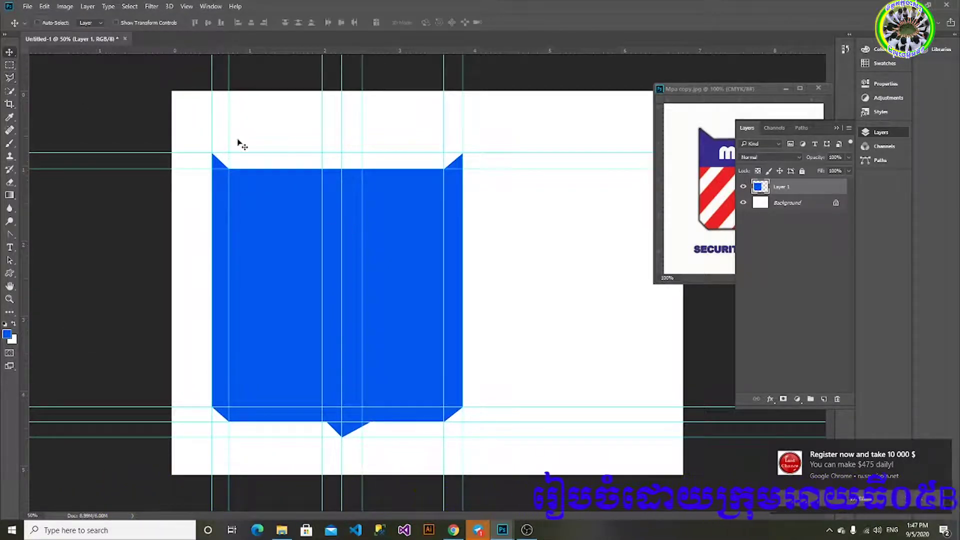
Step: Duplicate the blue shield as Layer 1 copy and load the shield outline as a selection
key("ctrl+semicolon")
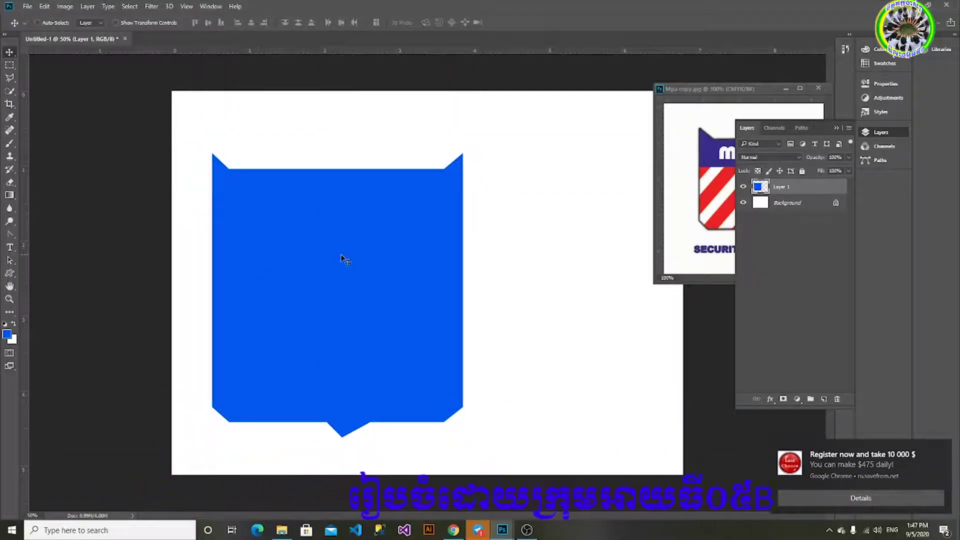
key("ctrl+semicolon")
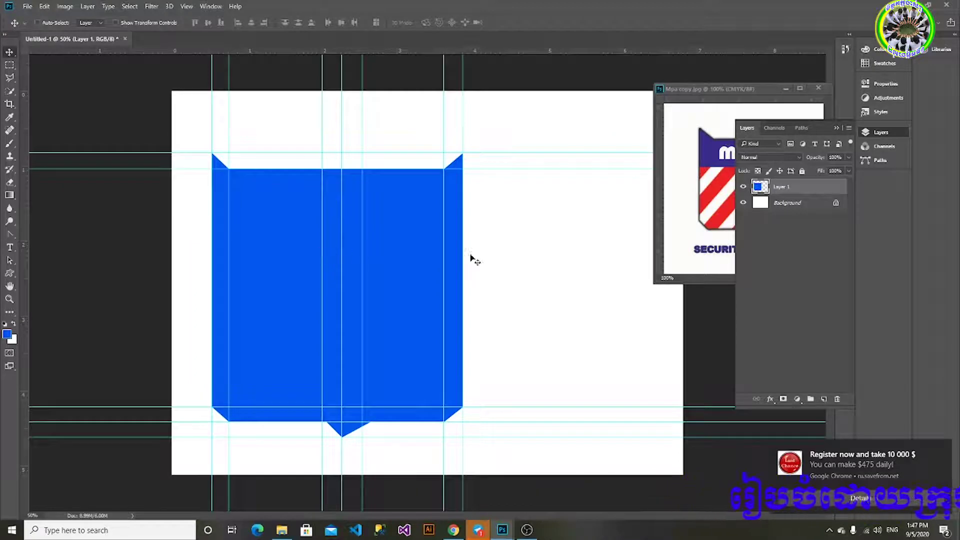
key("ctrl+j")
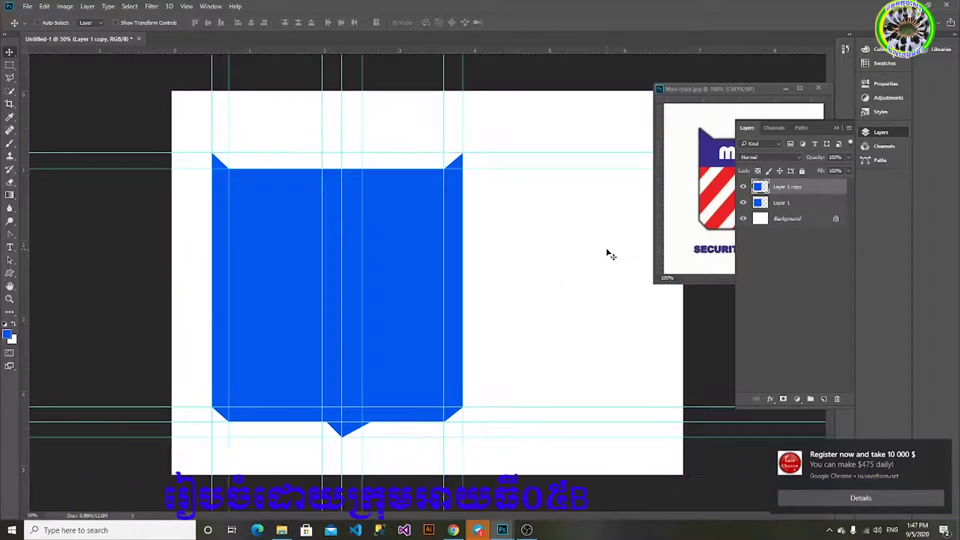
left_click(760, 188, "ctrl")
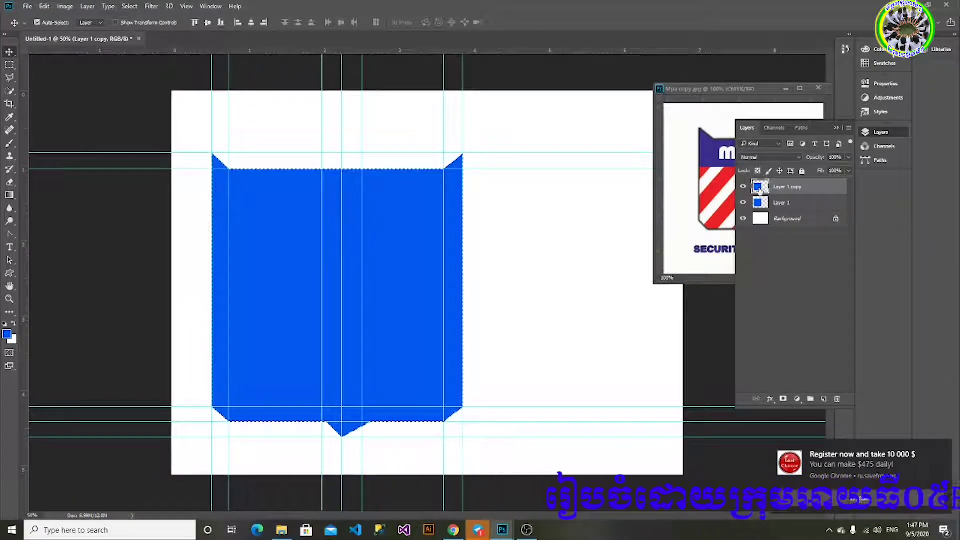
left_click(795, 206)
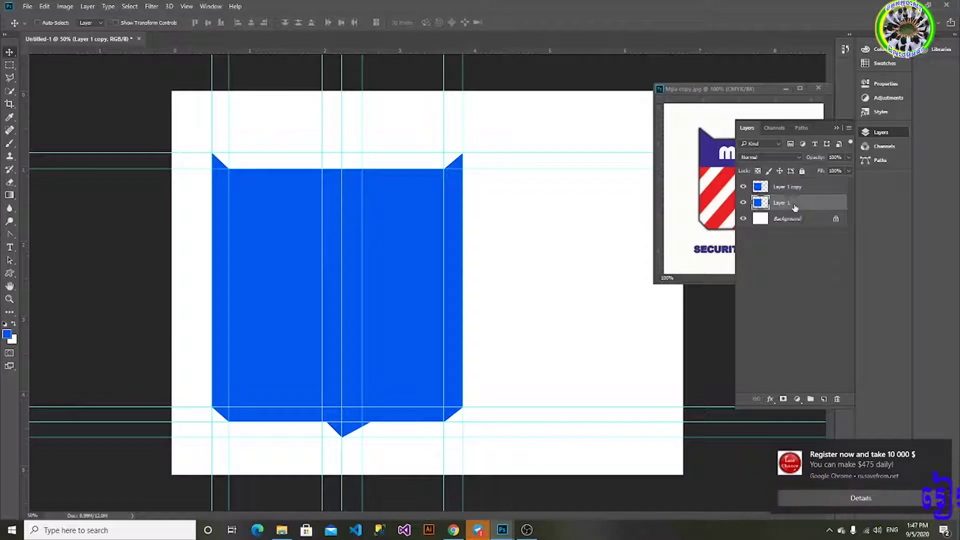
left_click(762, 205, "ctrl")
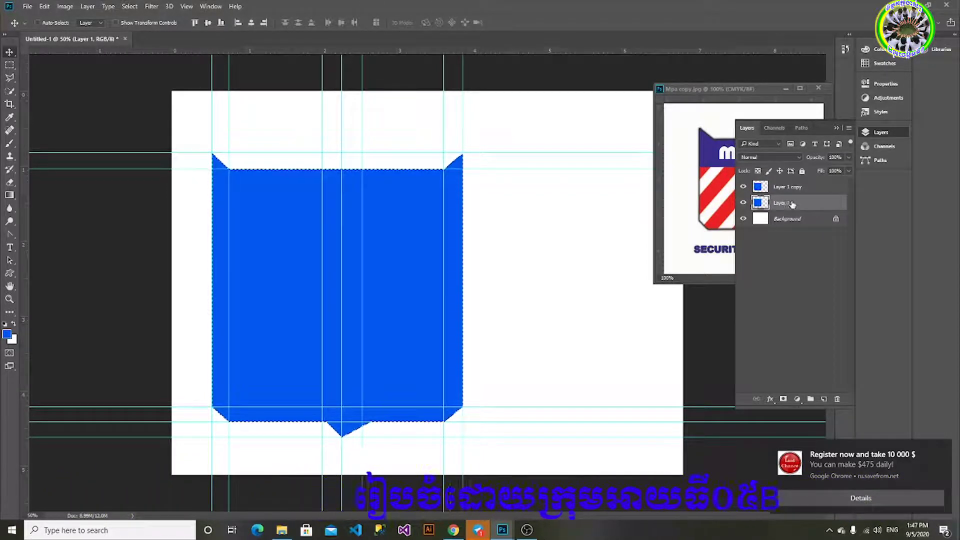
left_click(795, 189)
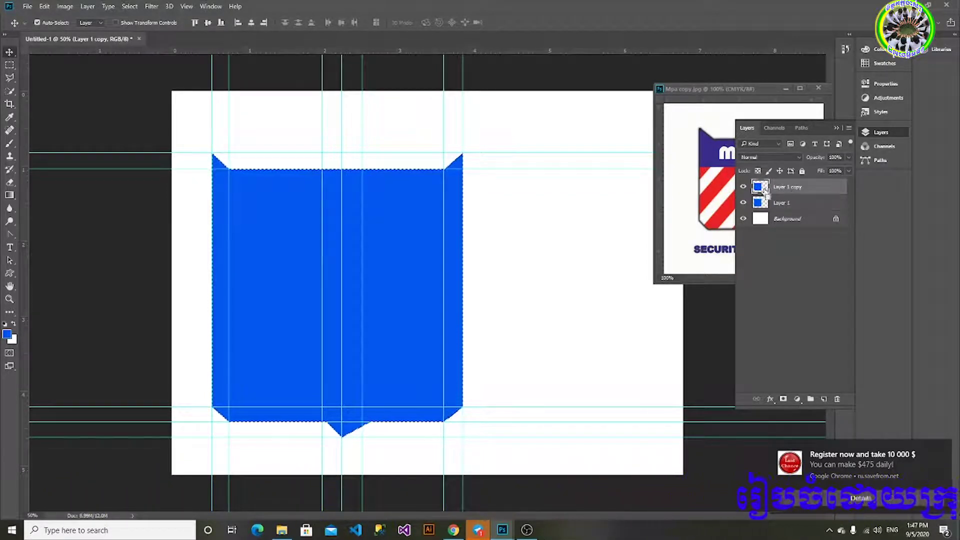
left_click(6, 334)
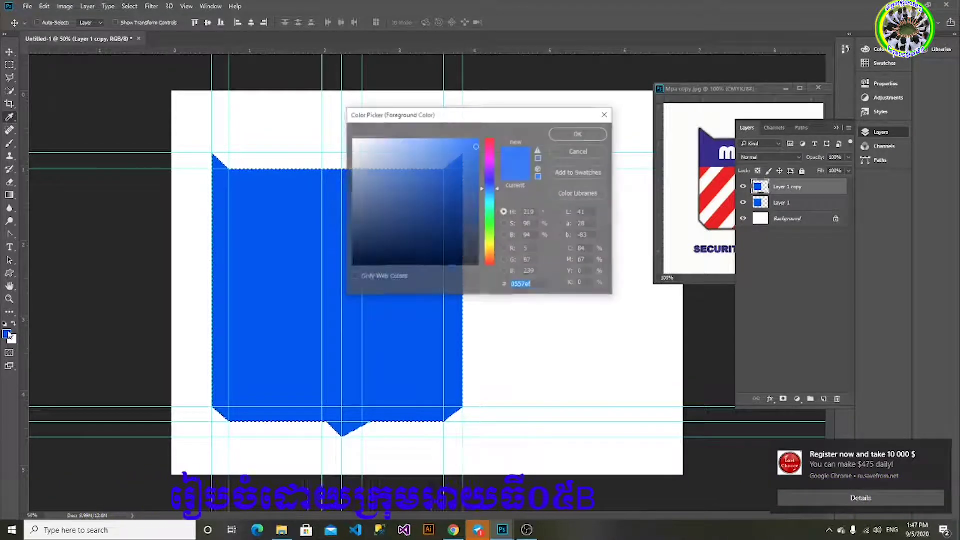
Step: Fill the duplicate shield with red ff0000, deselect, and hide the guides
type("ff0000")
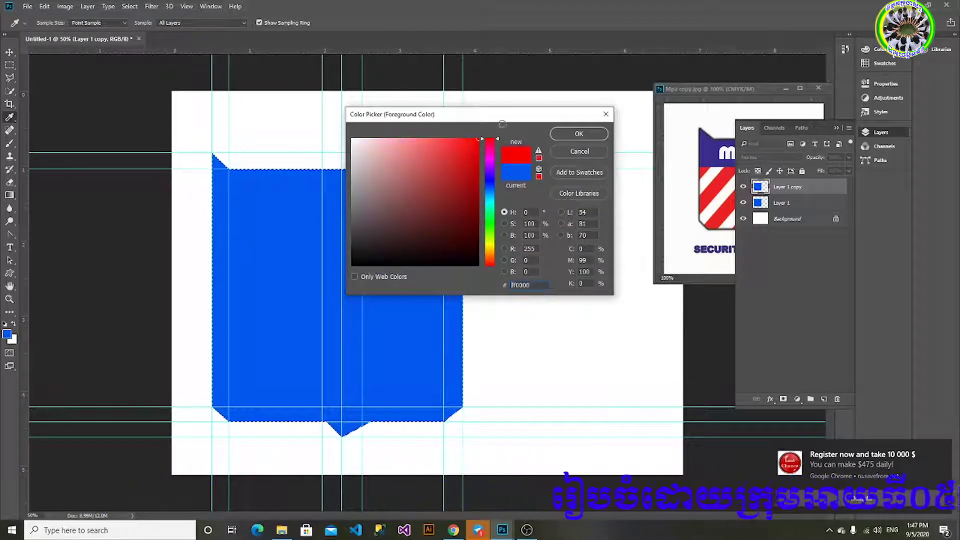
left_click(578, 134)
key("alt+BackSpace")
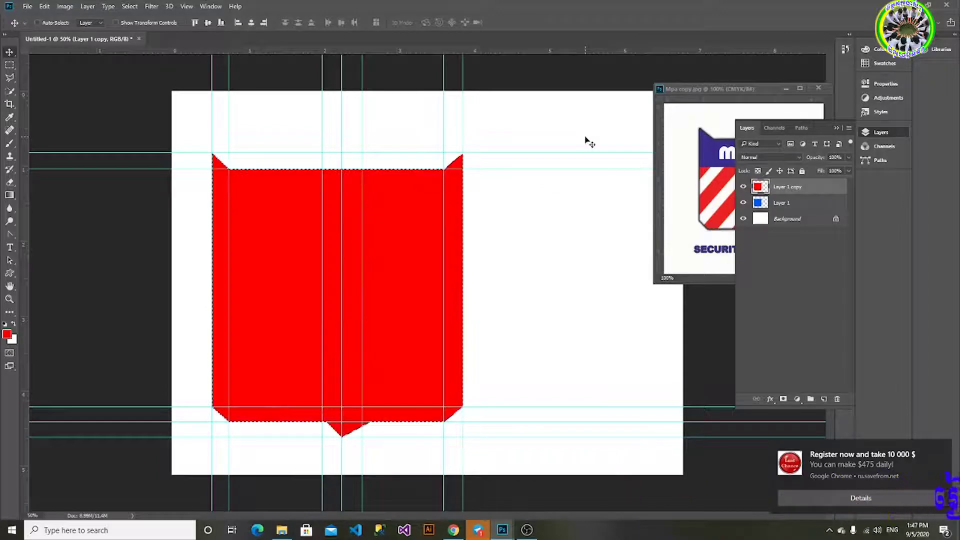
key("ctrl+d")
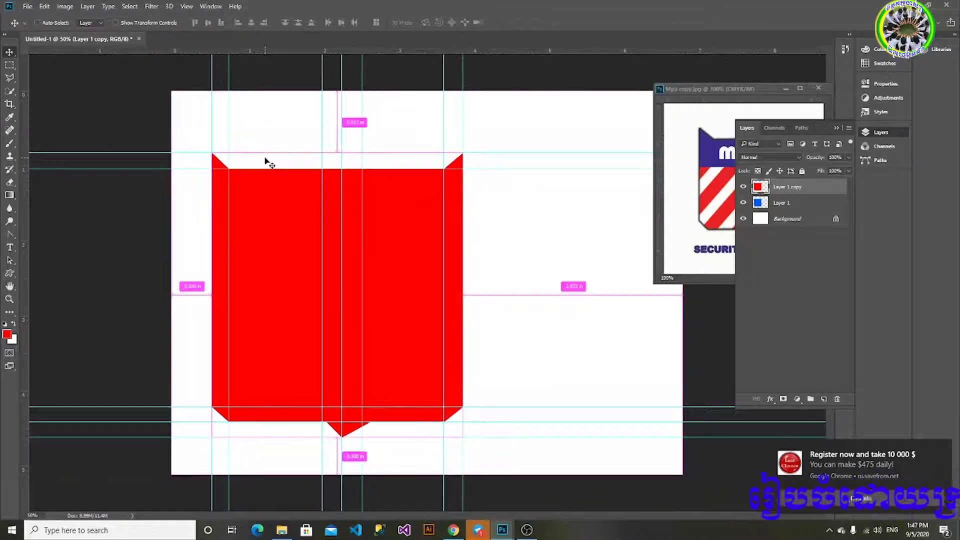
key("ctrl+h")
Step: Test-shift the red shield and undo each move so it covers the blue exactly
left_click_drag(326, 266, 422, 255)
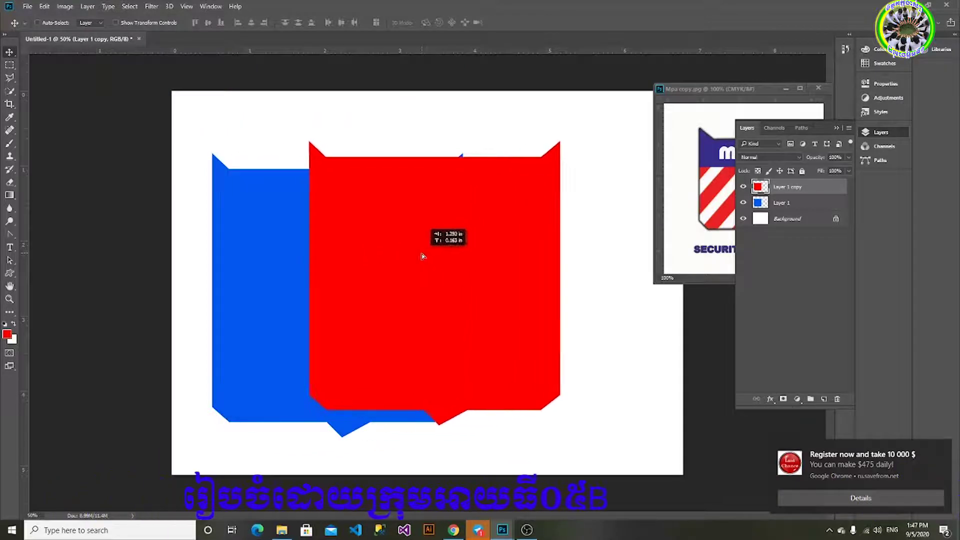
key("ctrl+z")
left_click_drag(499, 120, 508, 189)
key("ctrl+z")
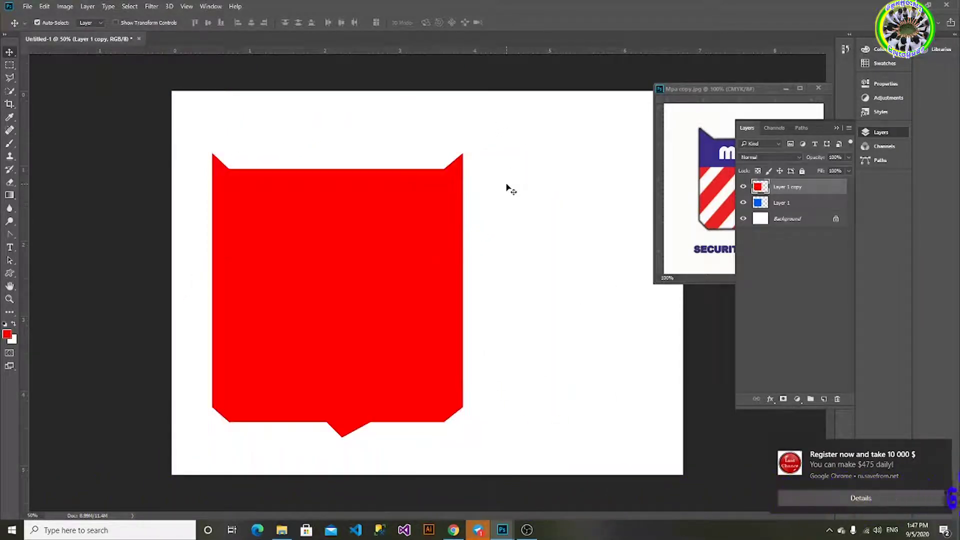
left_click(796, 205)
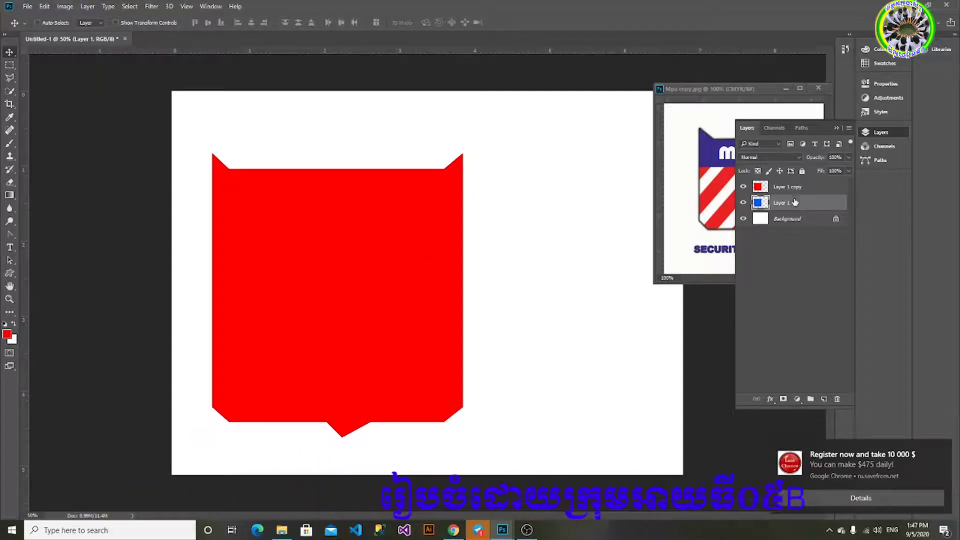
Step: Move both shield layers together toward the centre of the page
left_click(793, 191, "ctrl")
left_click_drag(371, 284, 473, 284)
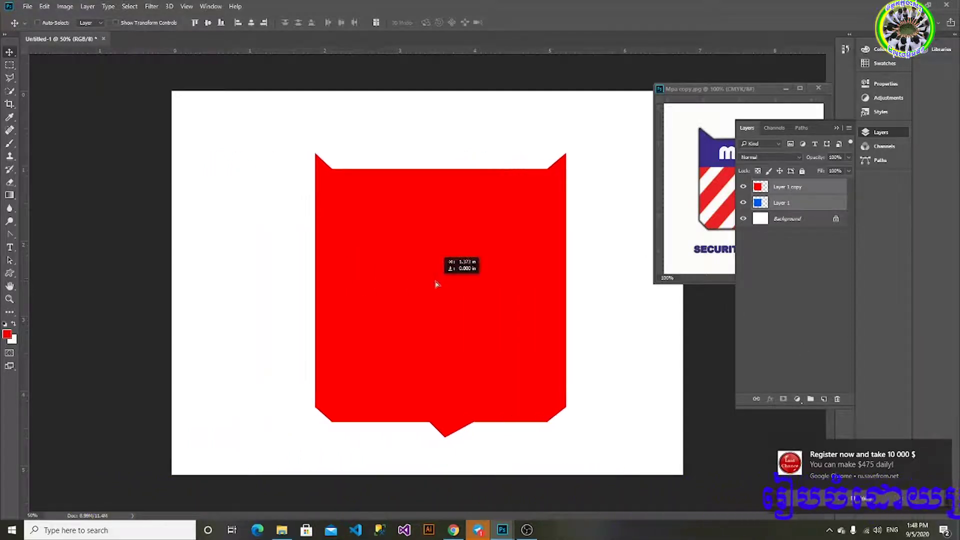
left_click(795, 188)
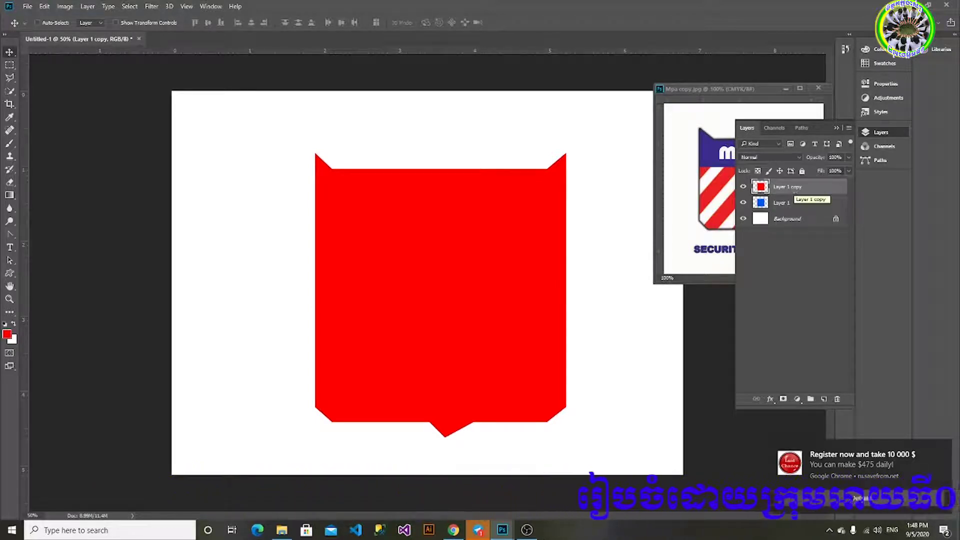
Step: Delete the top band of the red shield to expose the blue, then deselect
left_click(9, 65)
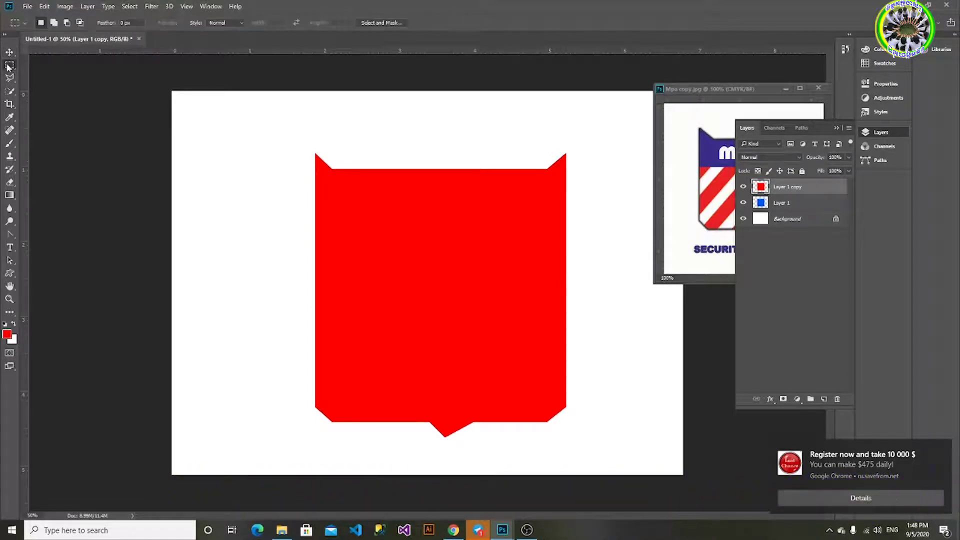
left_click_drag(261, 128, 596, 233)
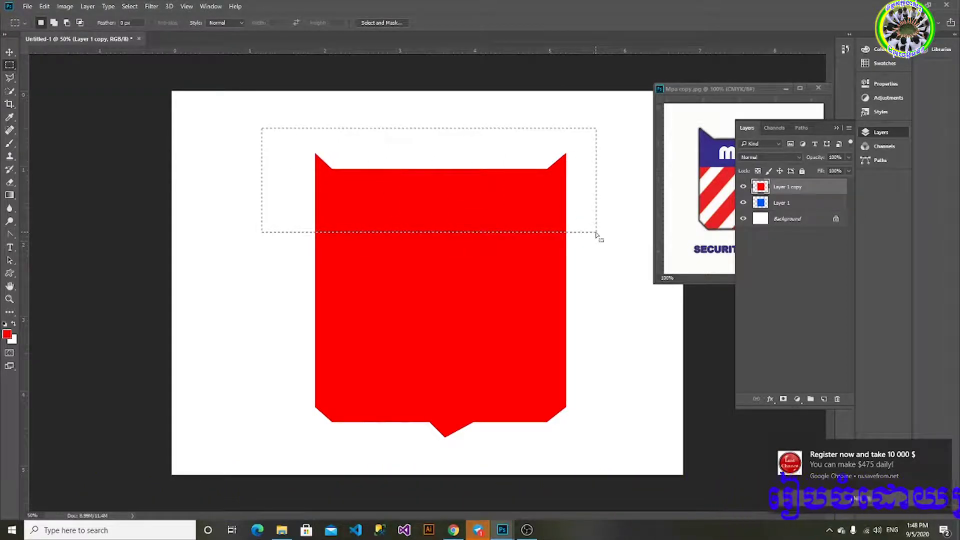
key("Delete")
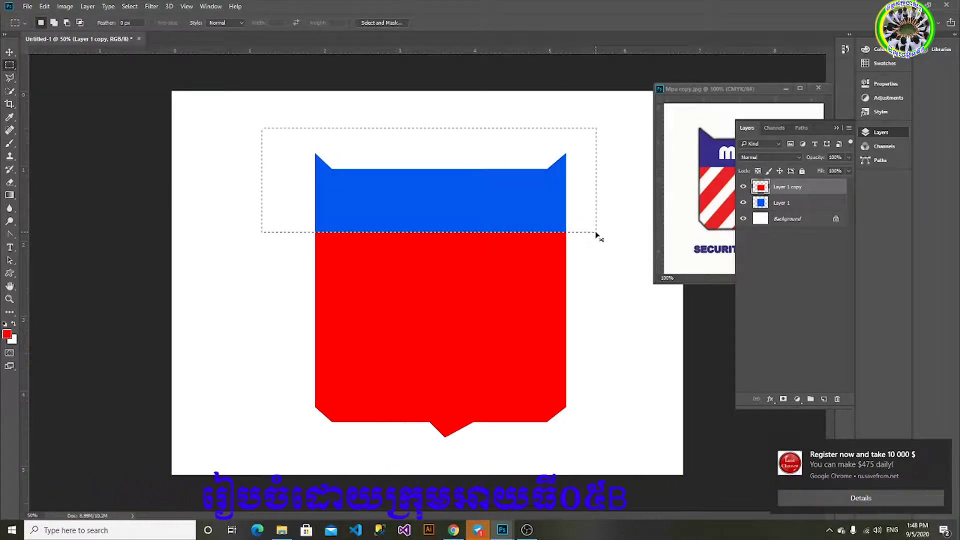
key("ctrl+d")
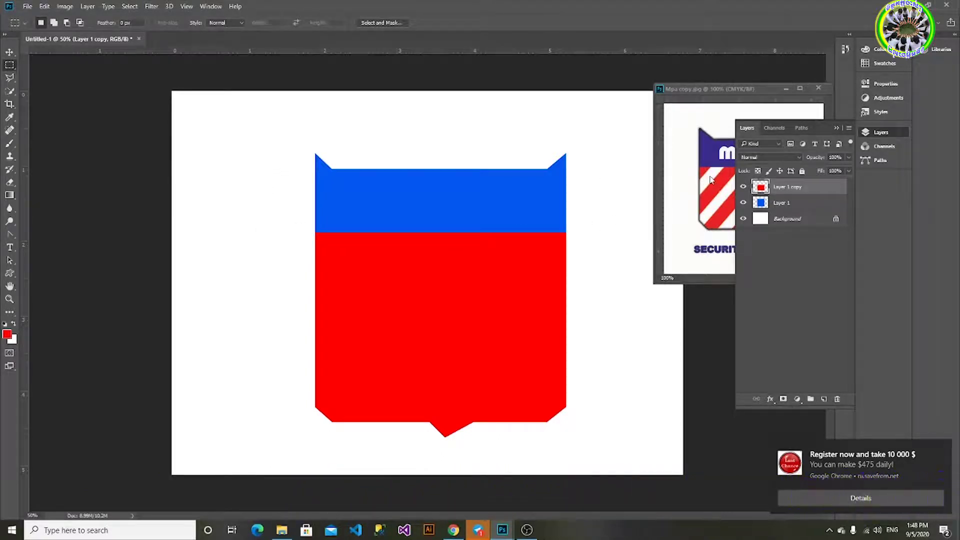
Step: Hide the Background and fill a tall narrow white strip on a new Layer 2
left_click(743, 219)
left_click(824, 399)
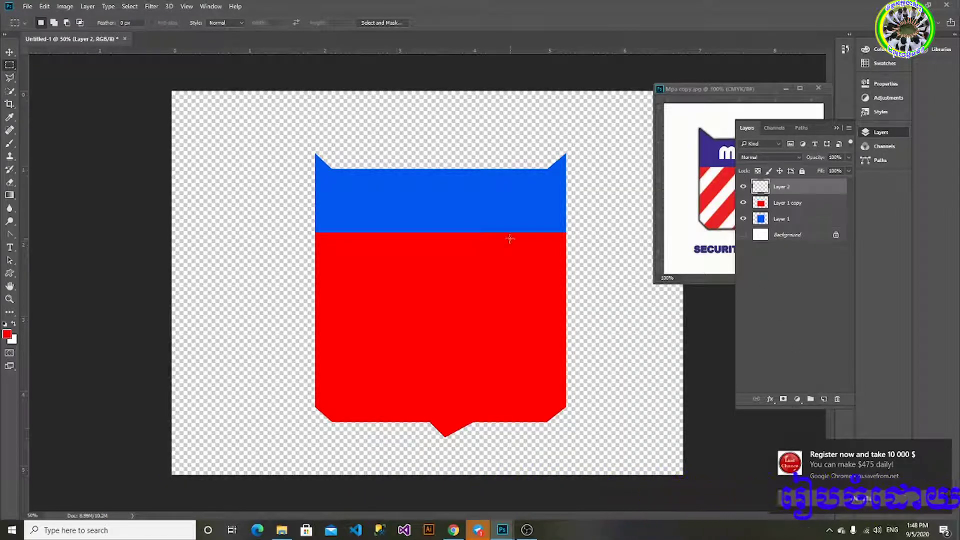
left_click_drag(333, 149, 349, 442)
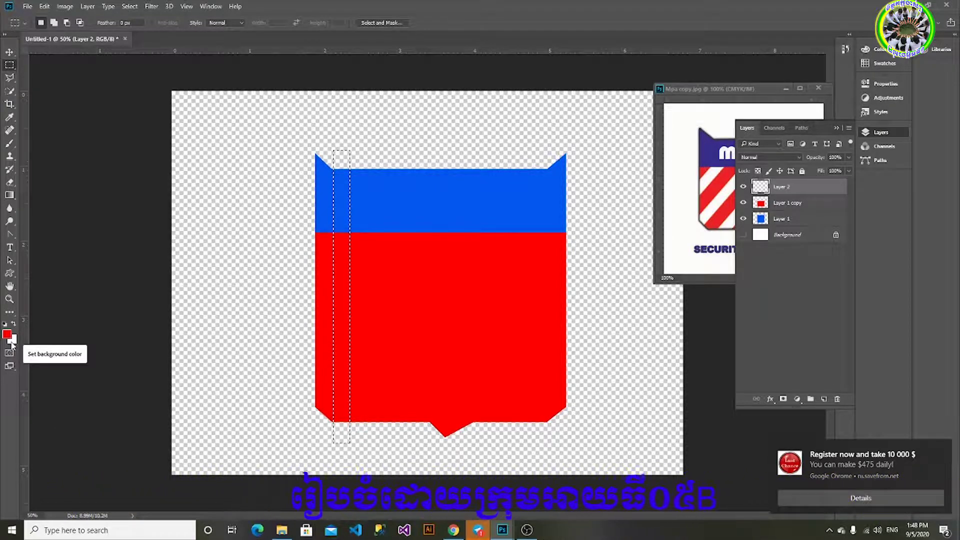
key("ctrl+BackSpace")
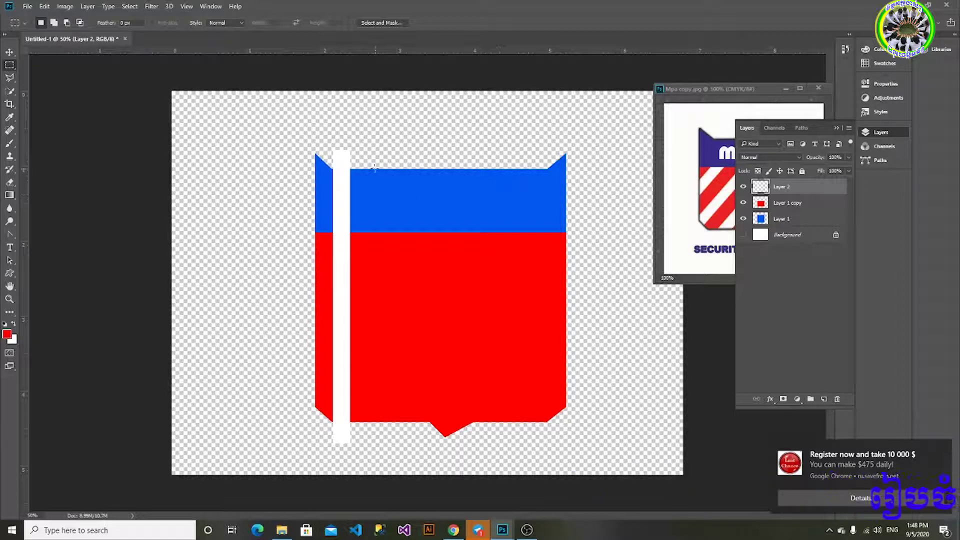
Step: Clip the white stripe layer to the red shield with Create Clipping Mask
right_click(787, 189)
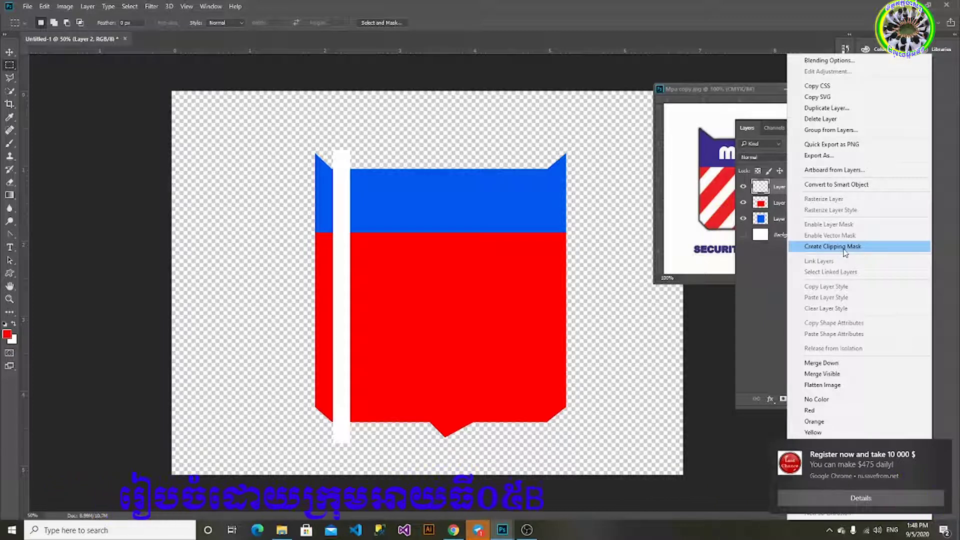
left_click(845, 250)
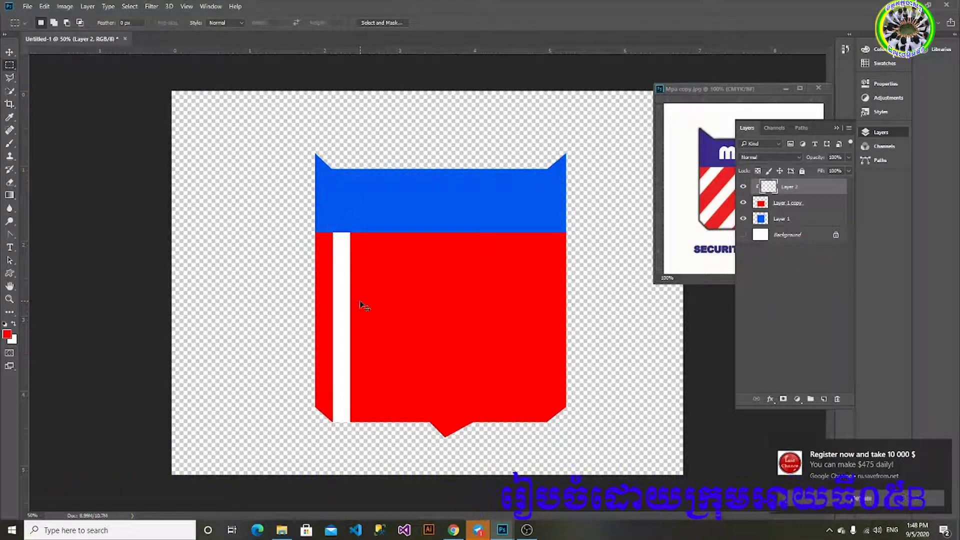
key("ctrl+t")
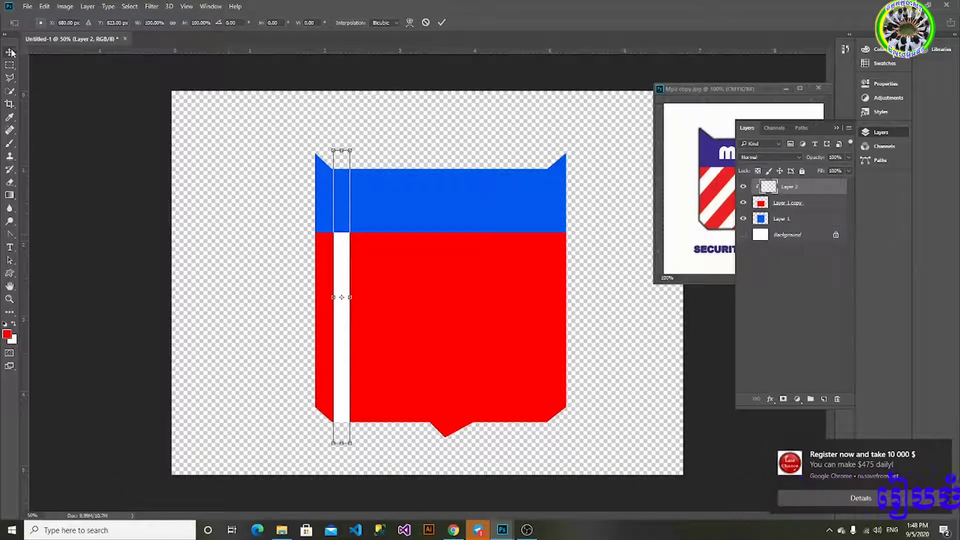
Step: Rotate the white stripe about 26° and duplicate it across the red body into seven stripes
key("Return")
key("ctrl+t")
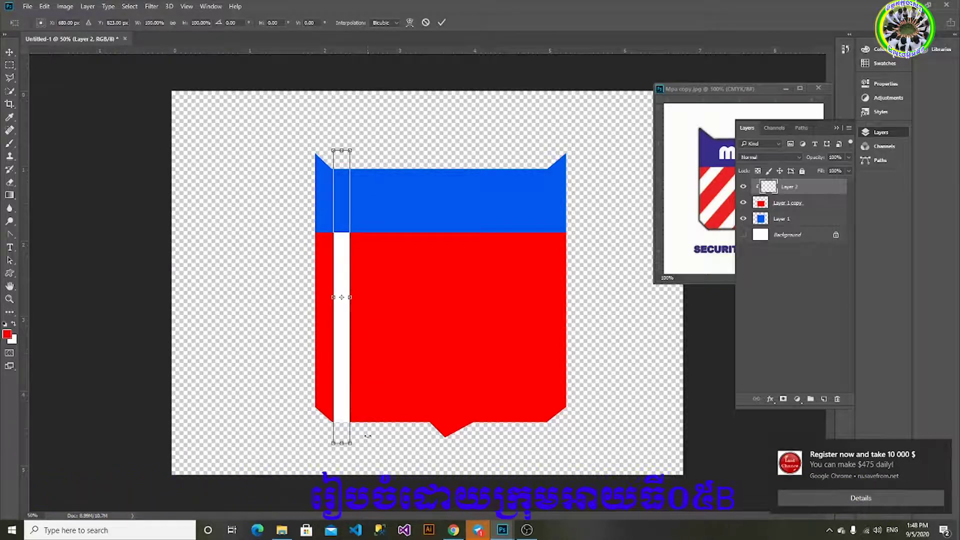
left_click_drag(363, 442, 299, 431)
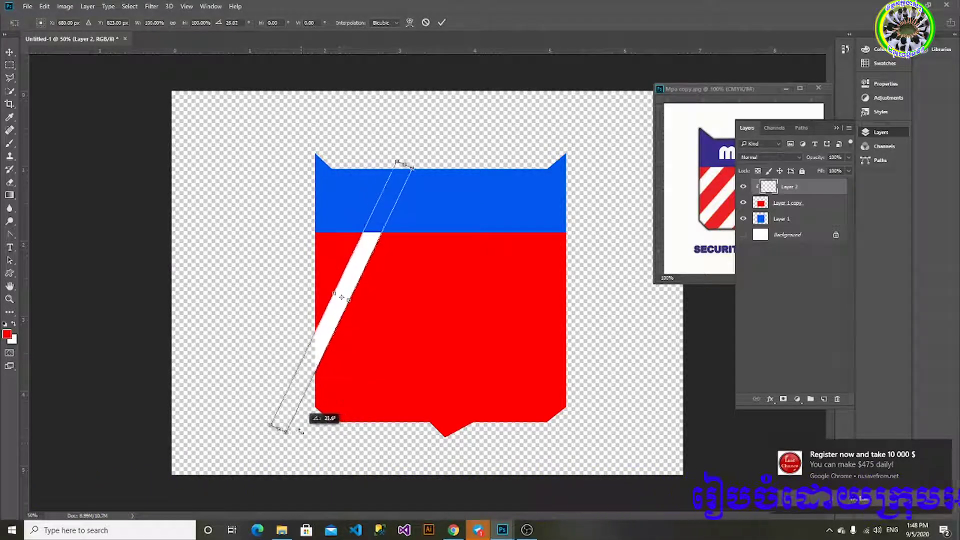
key("Return")
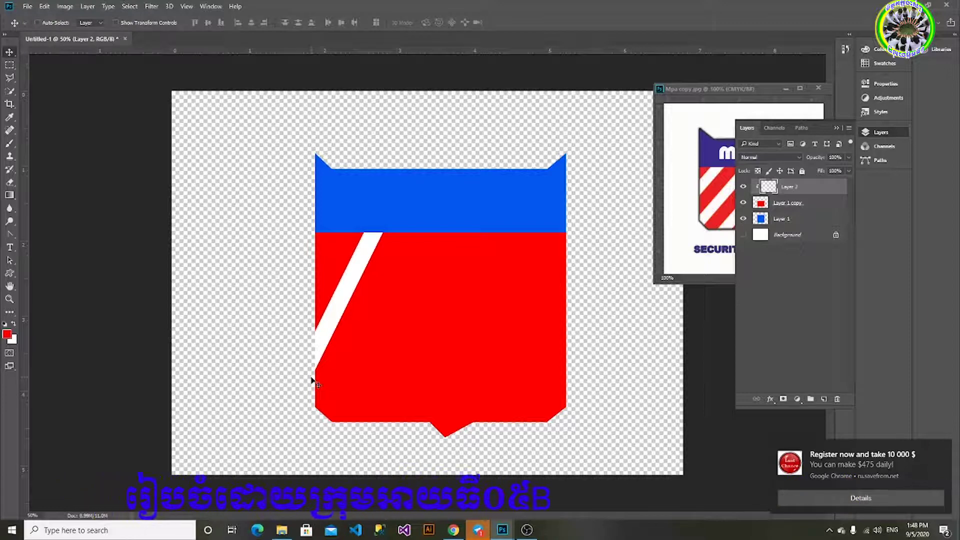
mouse_move(343, 320)
left_mouse_down()
mouse_move(433, 328)
mouse_move(536, 365)
left_mouse_up()
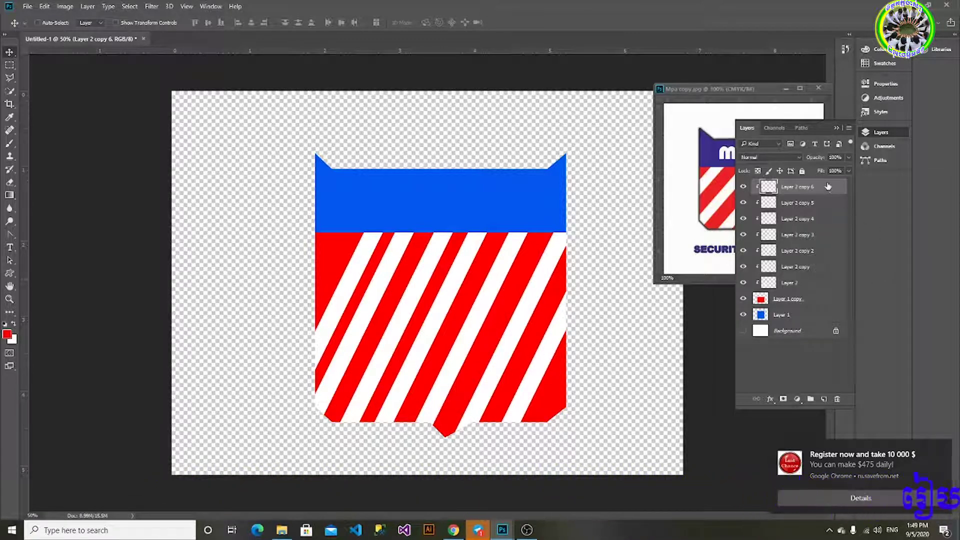
left_click(788, 317, "shift")
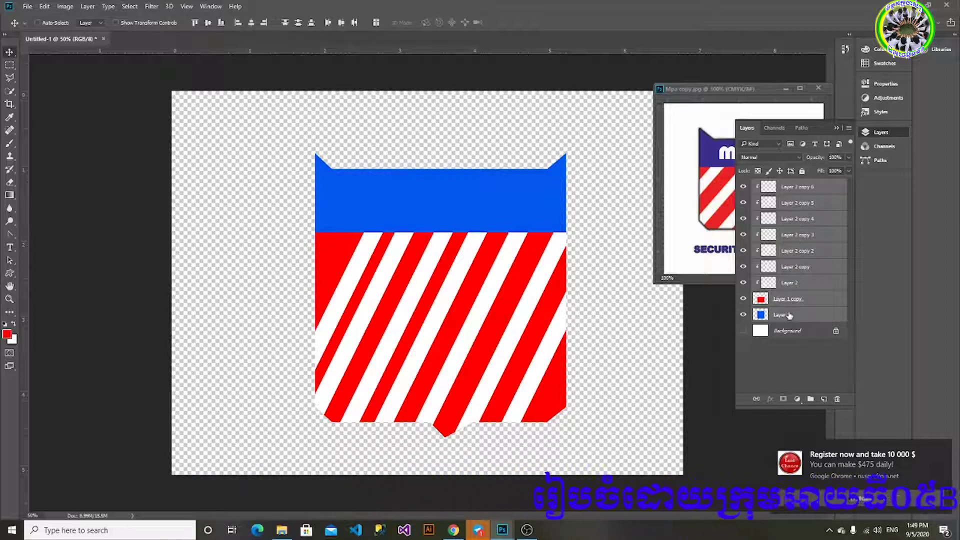
Step: Merge the stripe and shield layers, shift the shield up-left, and show the white background
key("ctrl+e")
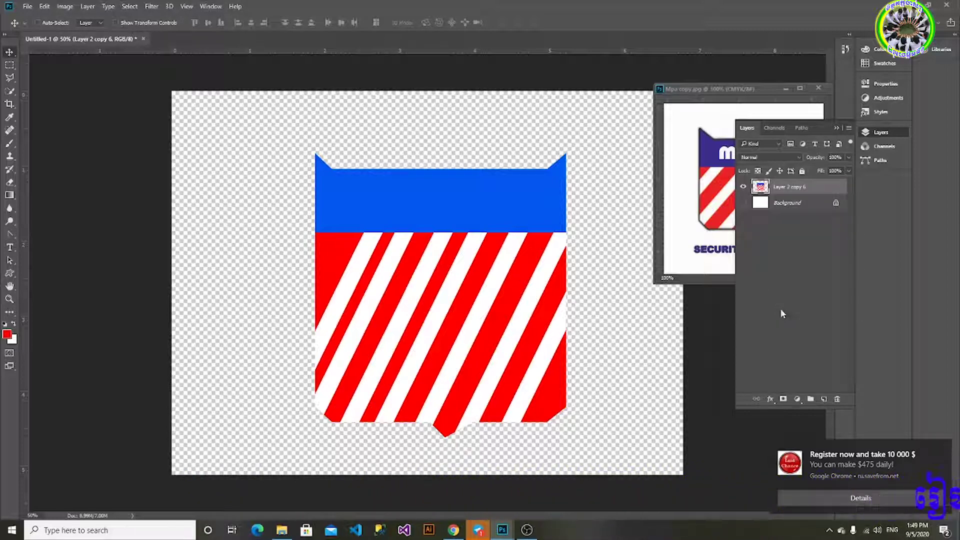
left_click_drag(470, 212, 453, 171)
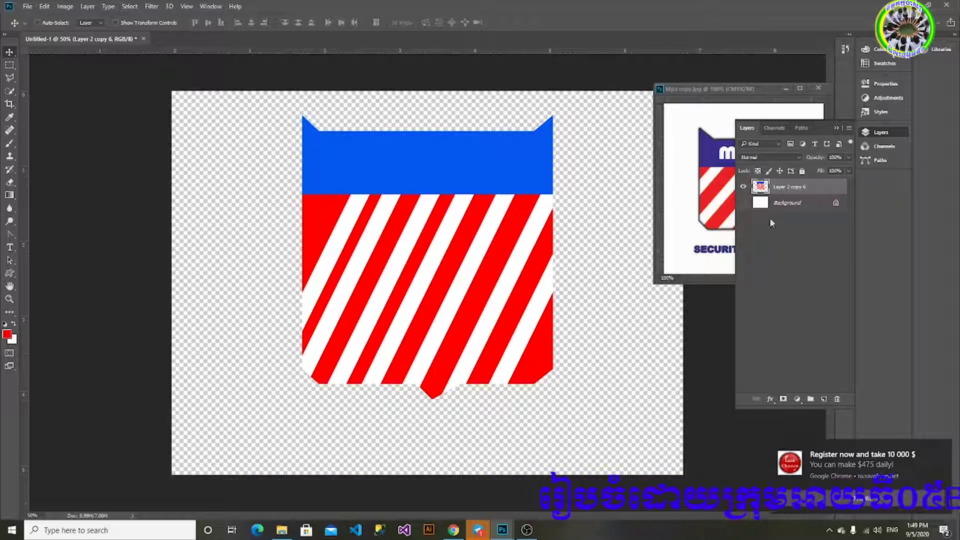
left_click(743, 203)
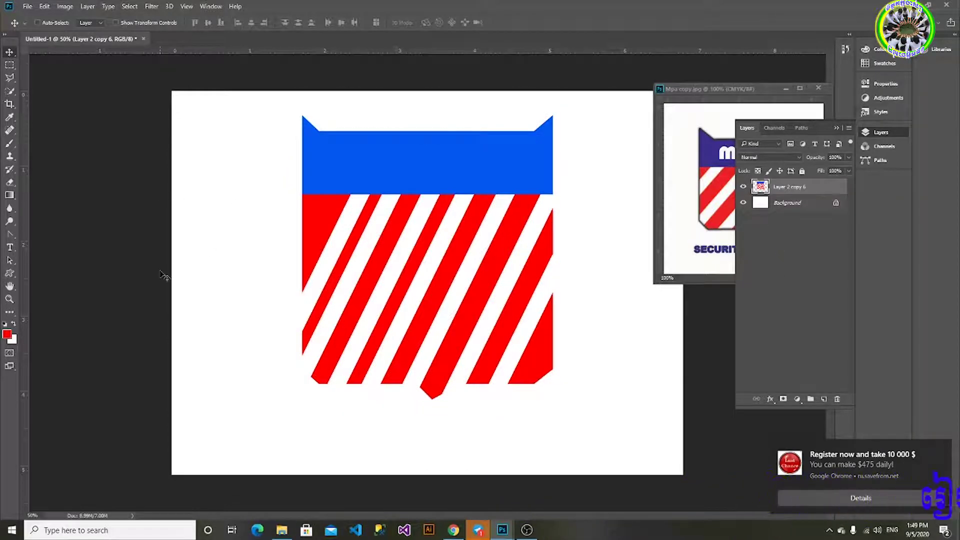
Step: Browse the Layer menu's styles, then bring up the fx effects list for Layer 2 copy 6
left_click(87, 6)
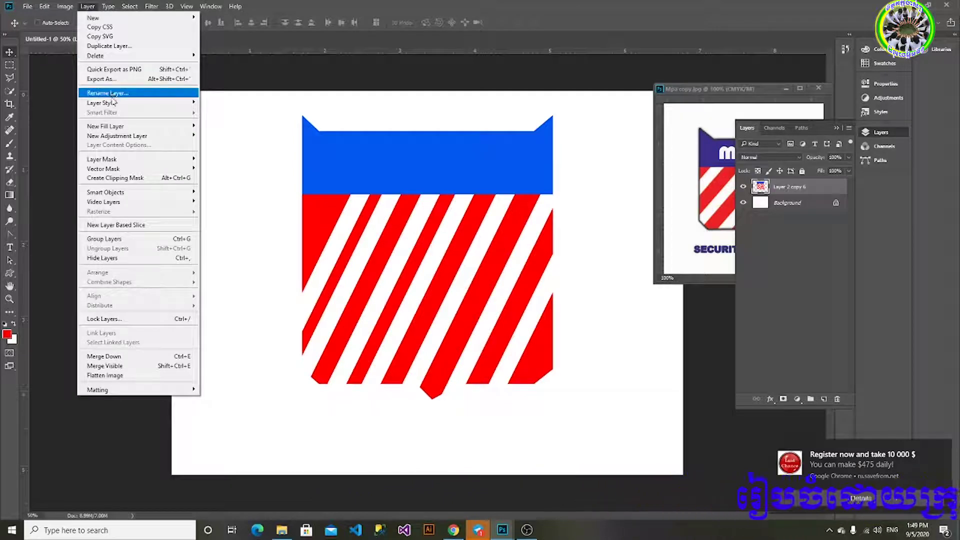
mouse_move(101, 103)
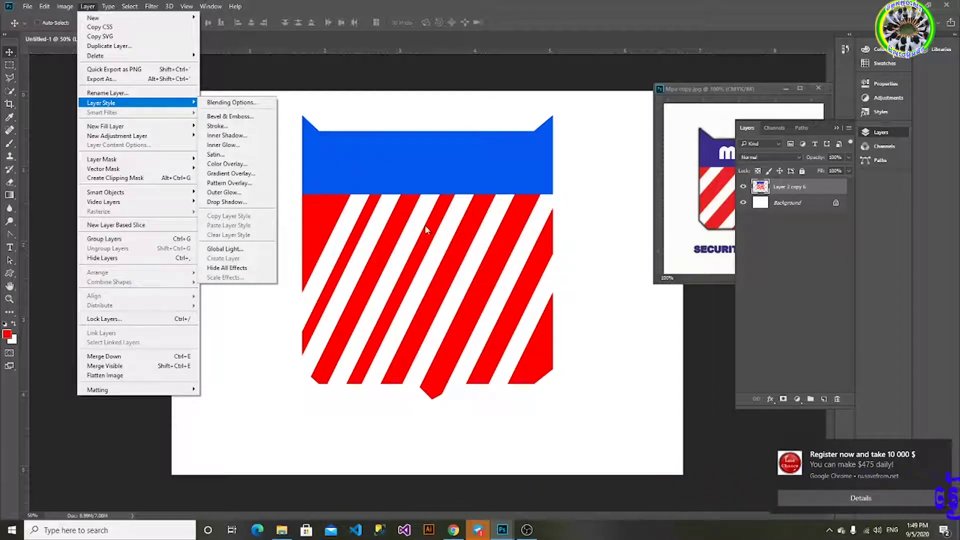
left_click(488, 303)
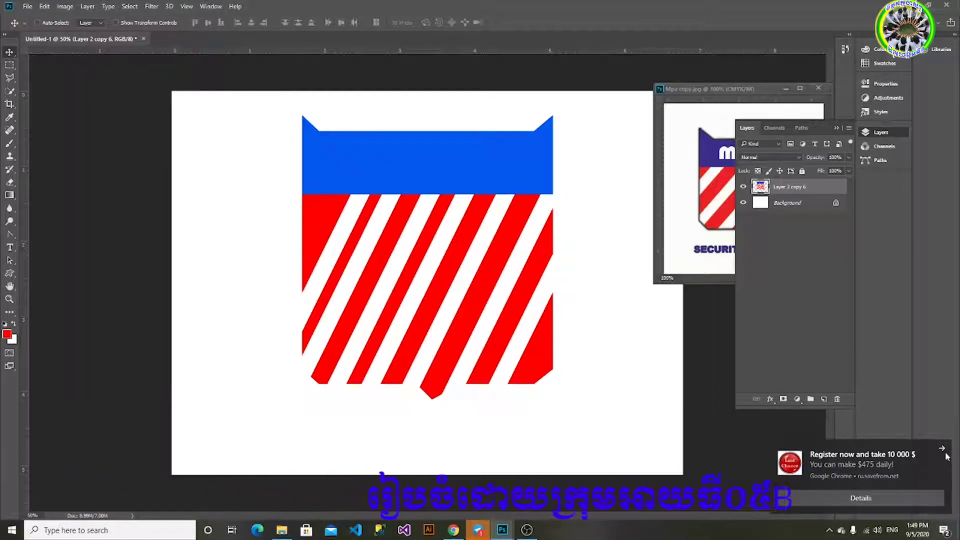
left_click(771, 400)
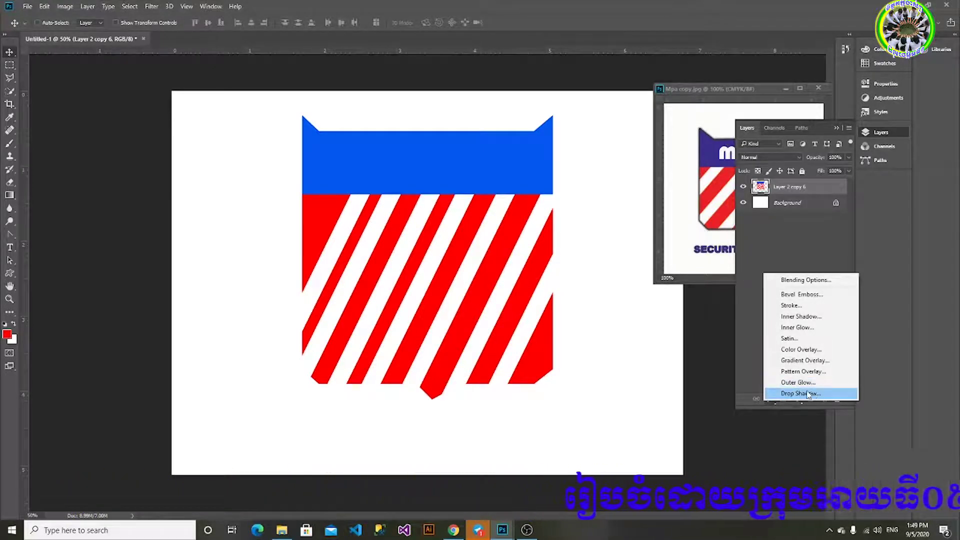
Step: Add a near-black #120101 outer glow to the shield with size 56 px and spread 10%
left_click(527, 191)
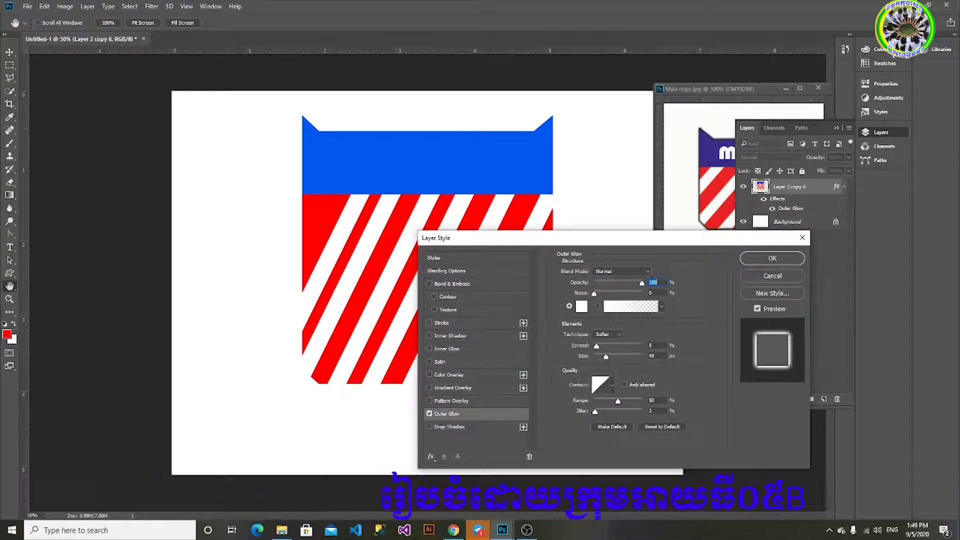
left_click(581, 307)
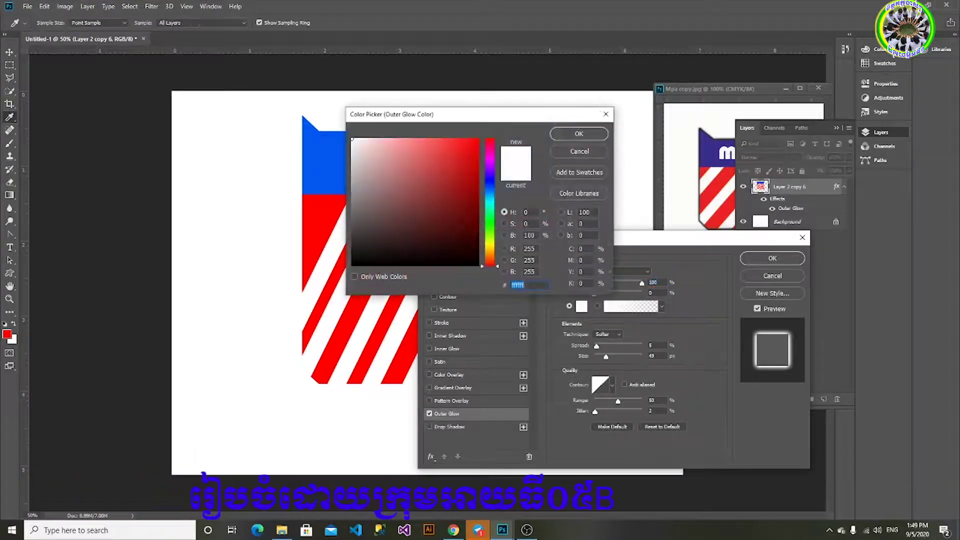
left_click(471, 257)
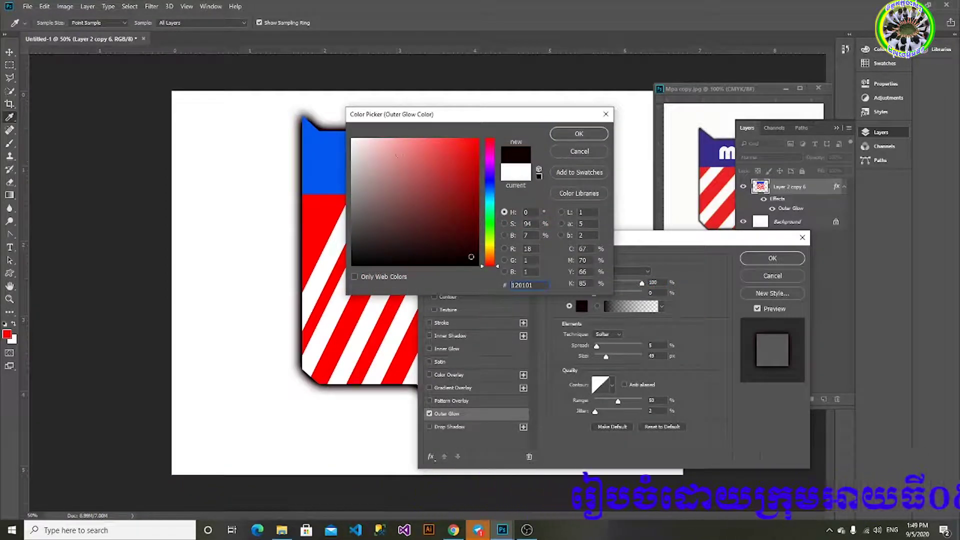
left_click(575, 134)
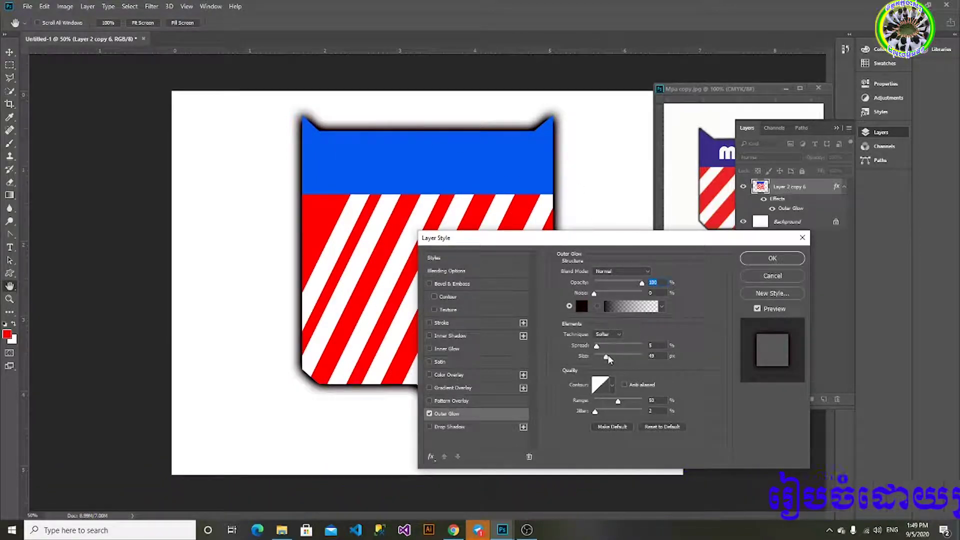
left_click_drag(613, 359, 610, 356)
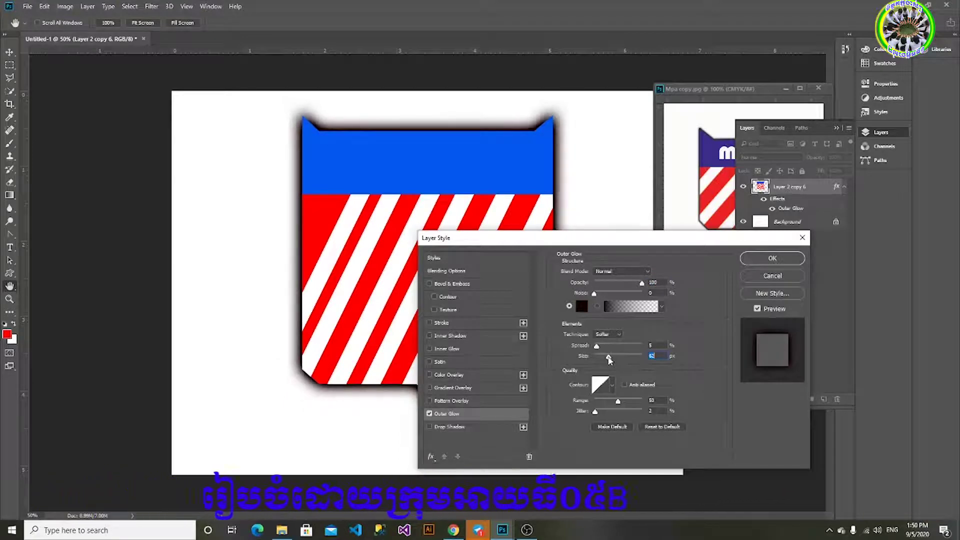
left_click_drag(599, 347, 603, 351)
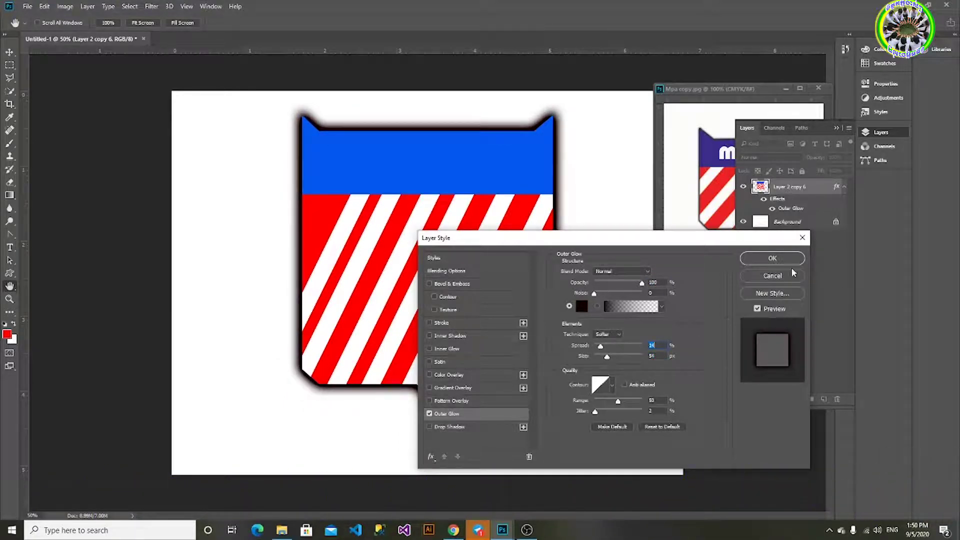
left_click(773, 259)
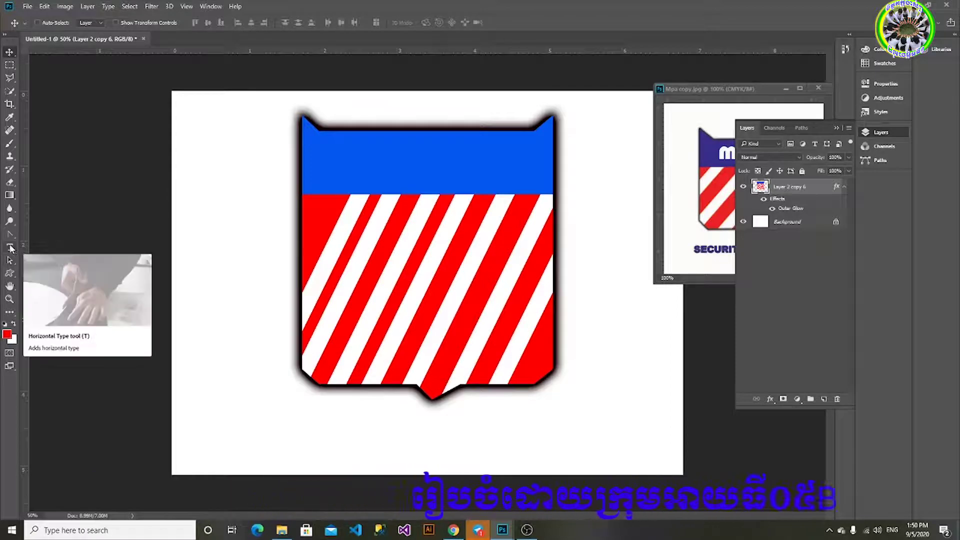
Step: Type white (#ffffff) 'mpa' text in the shield's blue top band and select it
key("t")
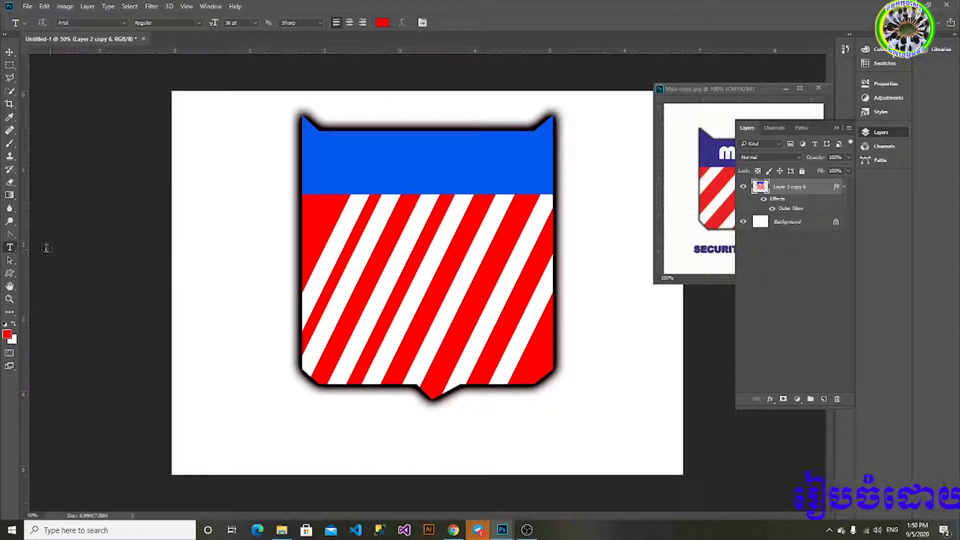
left_click(361, 160)
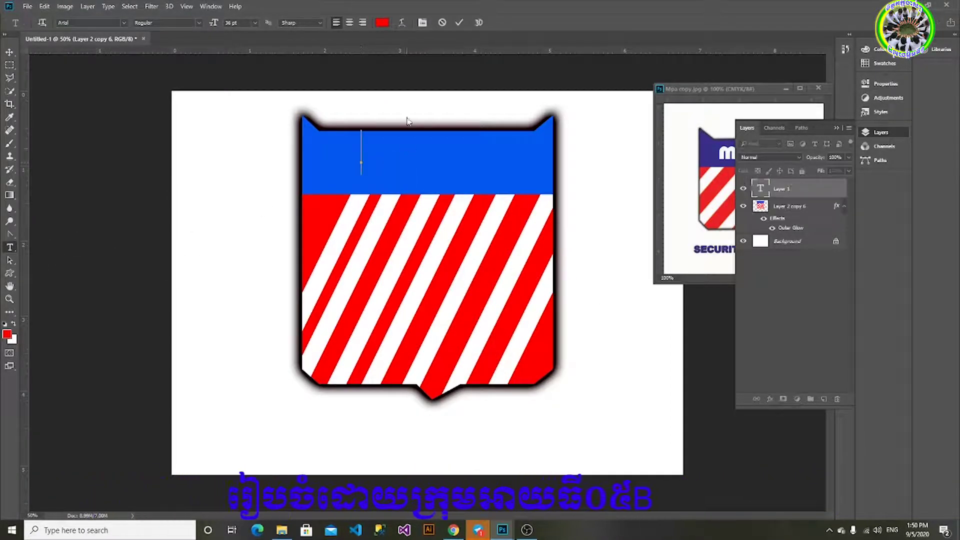
left_click(382, 22)
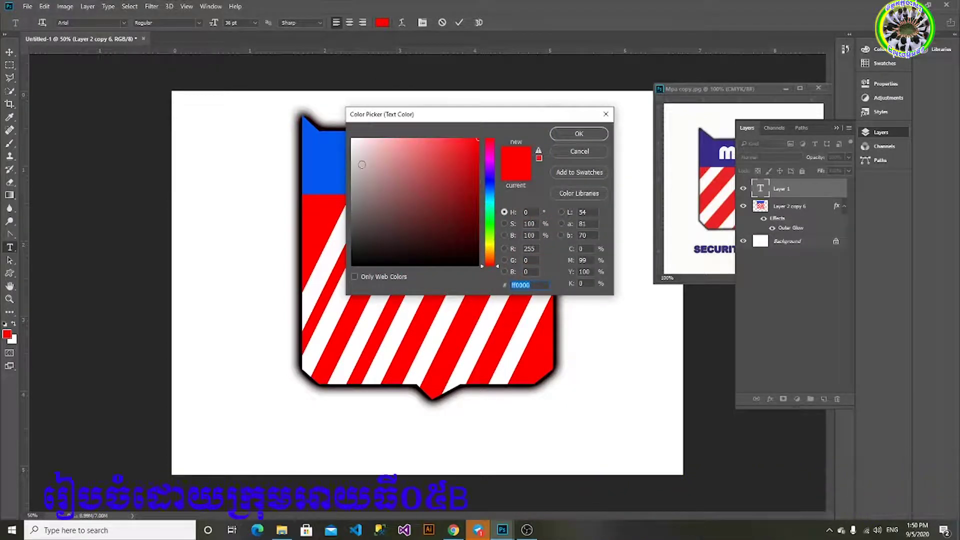
type("ffffff")
left_click(578, 133)
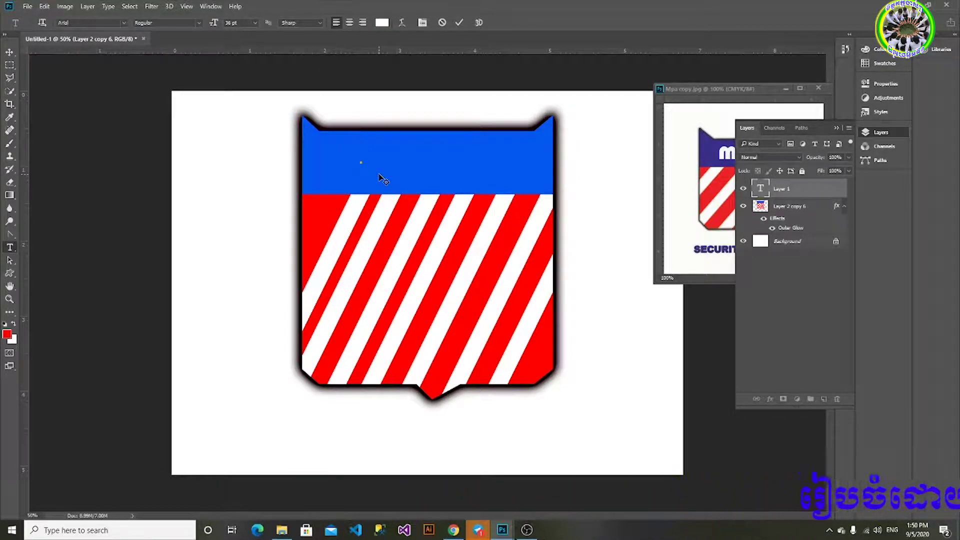
type("mpa")
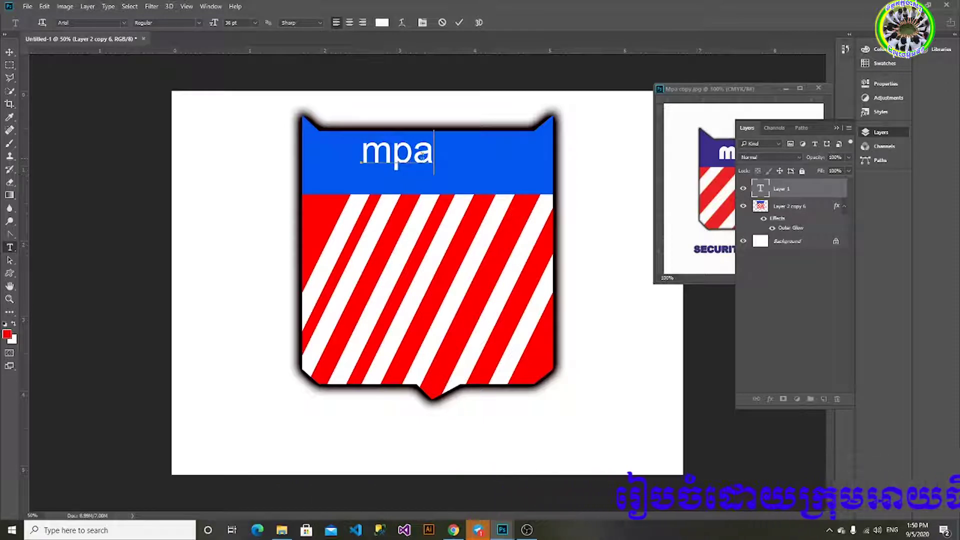
left_click_drag(436, 151, 364, 154)
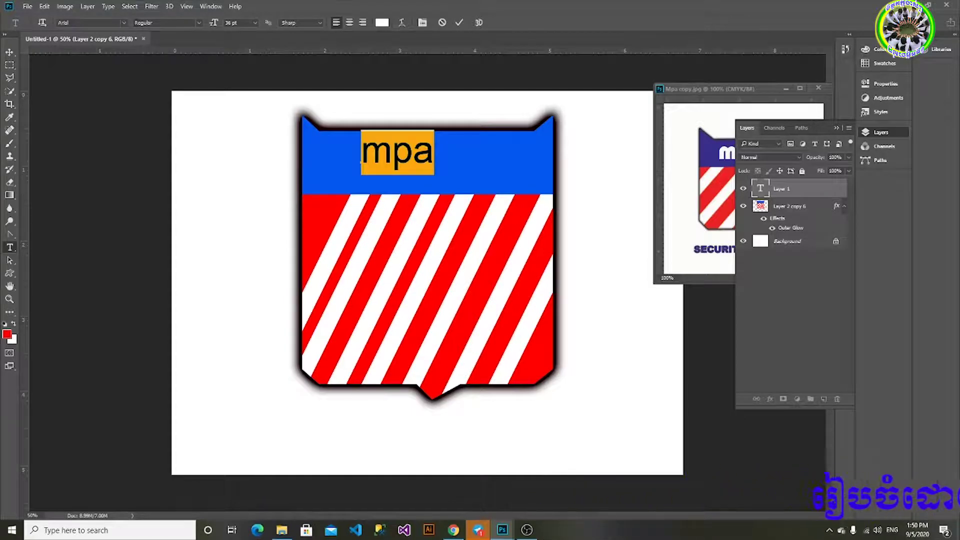
Step: Search the font list and set the mpa text to Bahnschrift
left_click(124, 23)
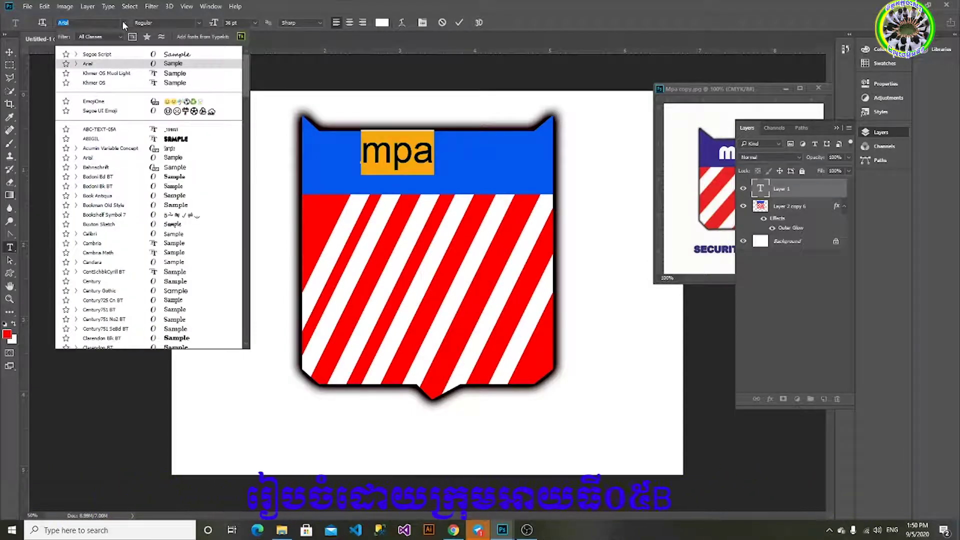
type("b")
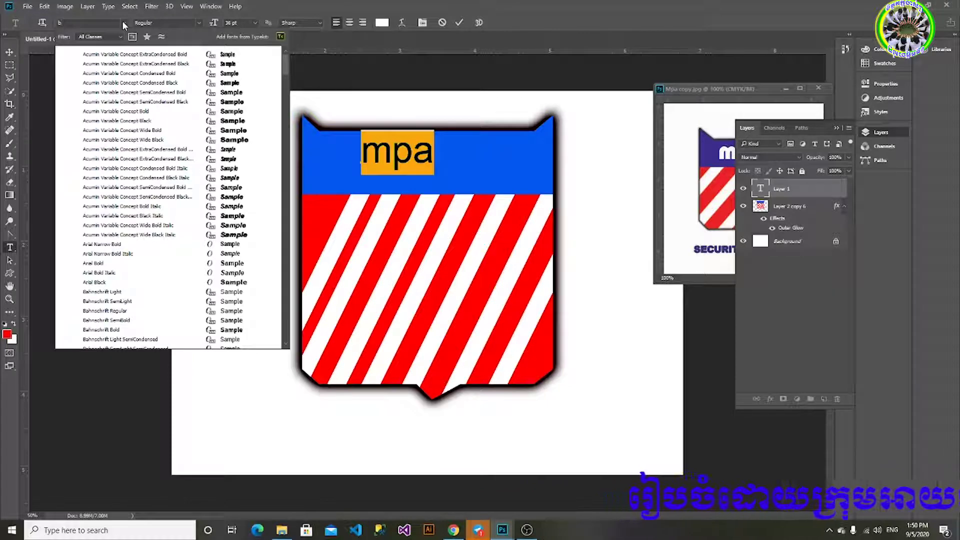
type("au")
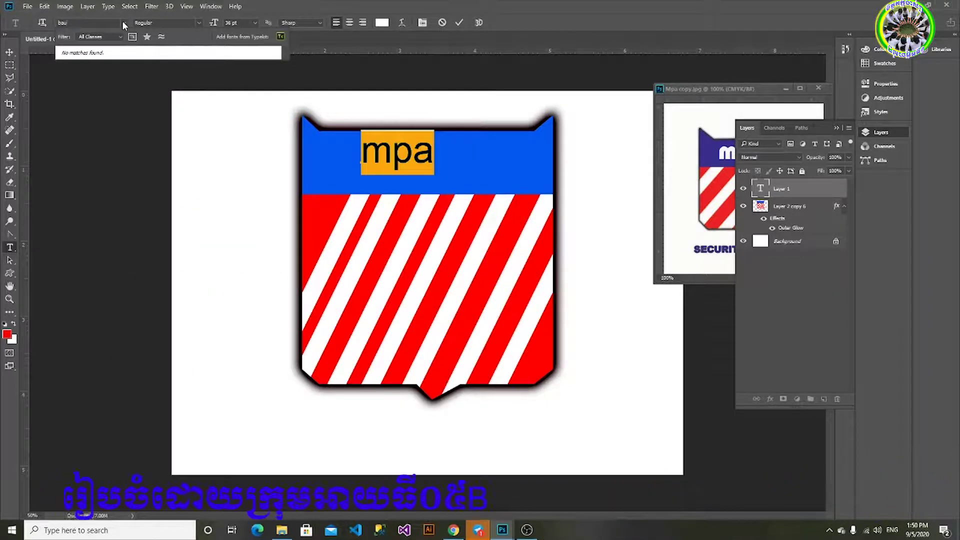
key("BackSpace")
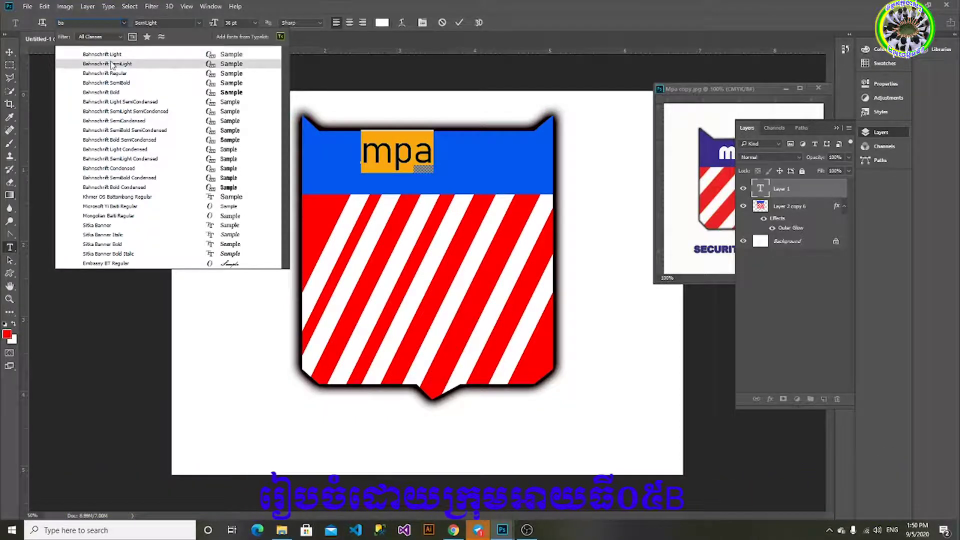
key("Down")
key("Down")
key("Down")
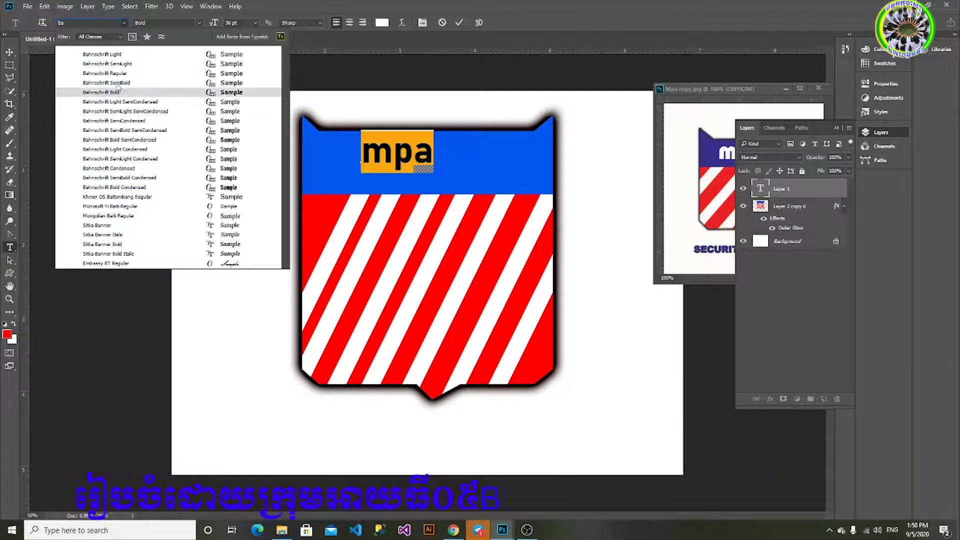
key("Escape")
left_click(115, 91)
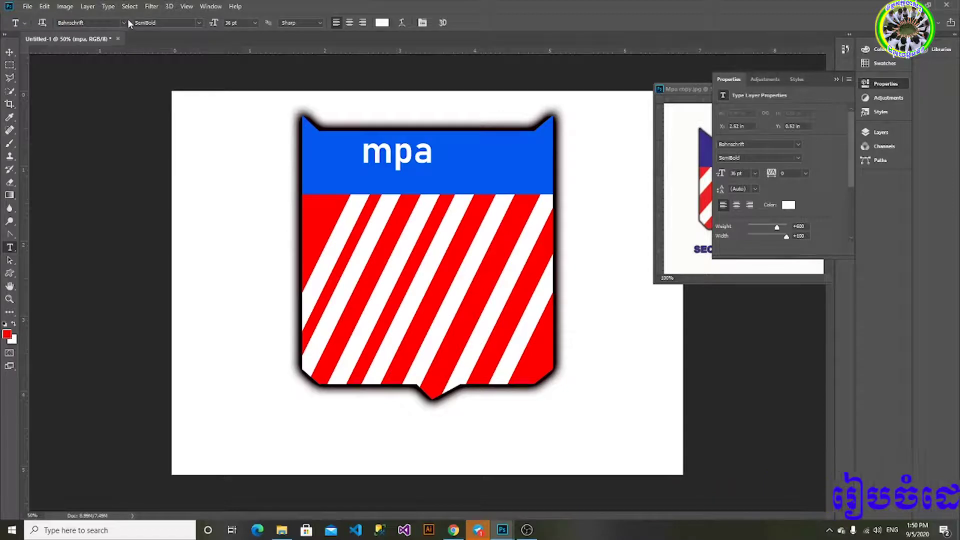
Step: Change the mpa text to Bahnschrift Bold and centre it in the blue band
left_click(124, 22)
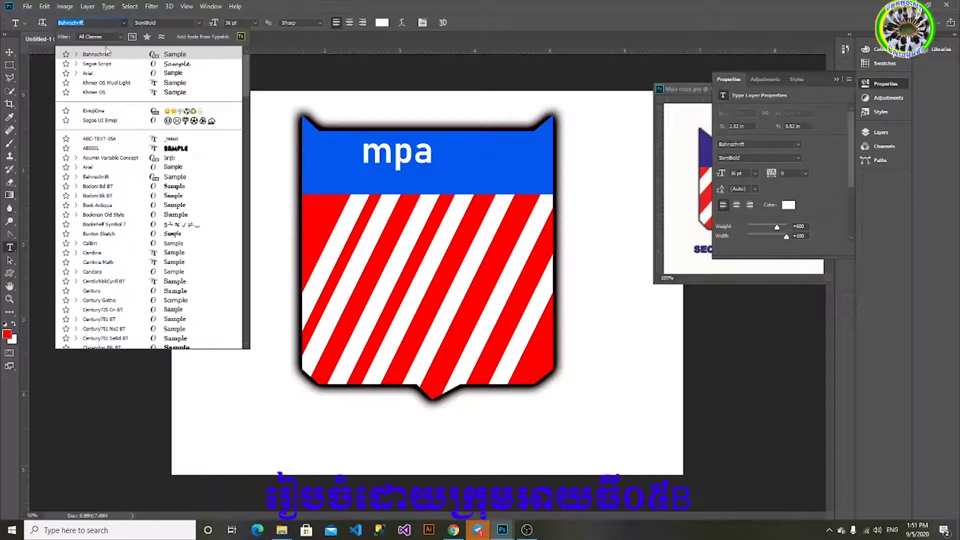
type("b")
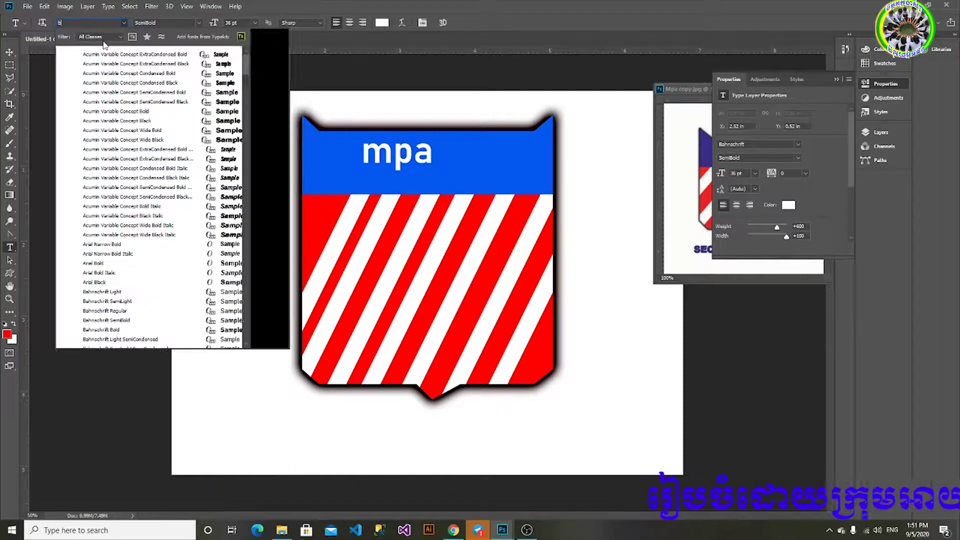
type("au")
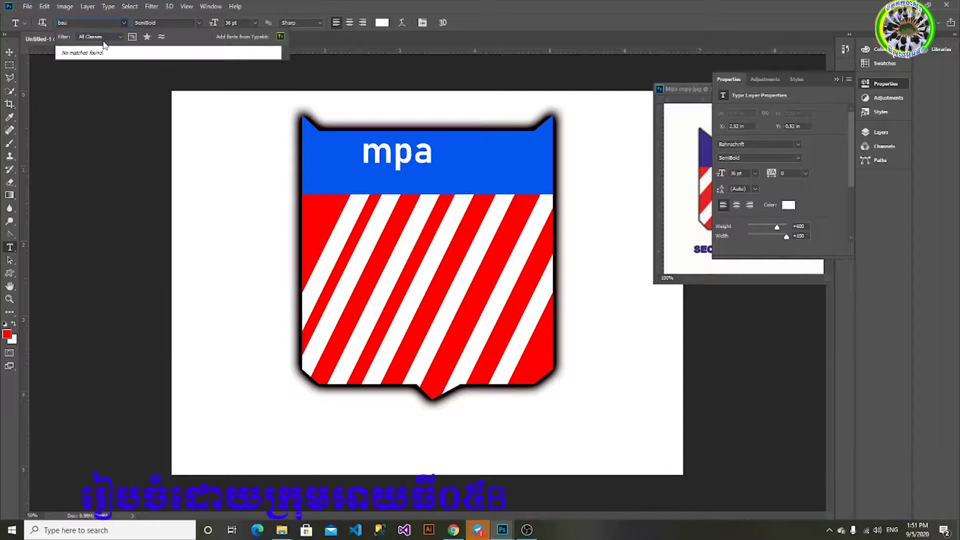
key("BackSpace")
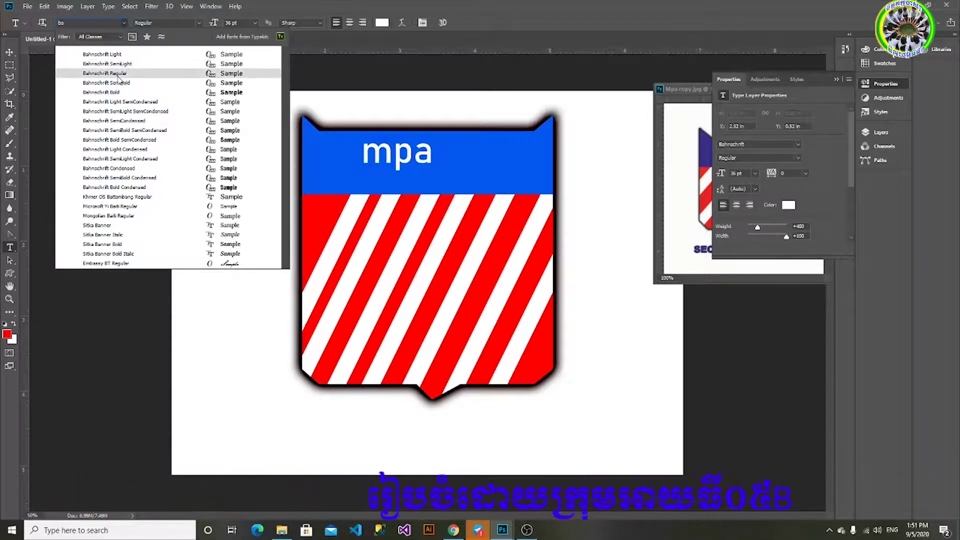
left_click(113, 98)
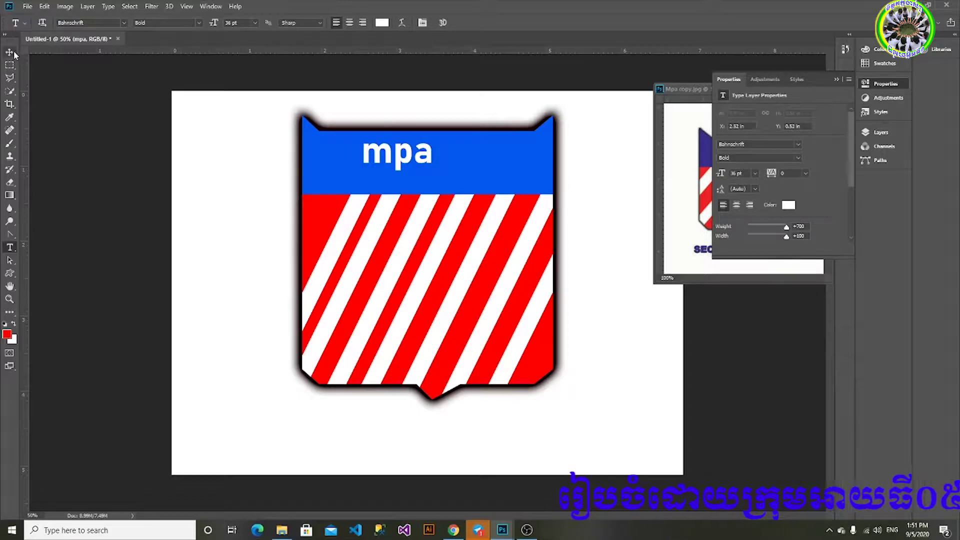
key("v")
left_click_drag(403, 157, 426, 161)
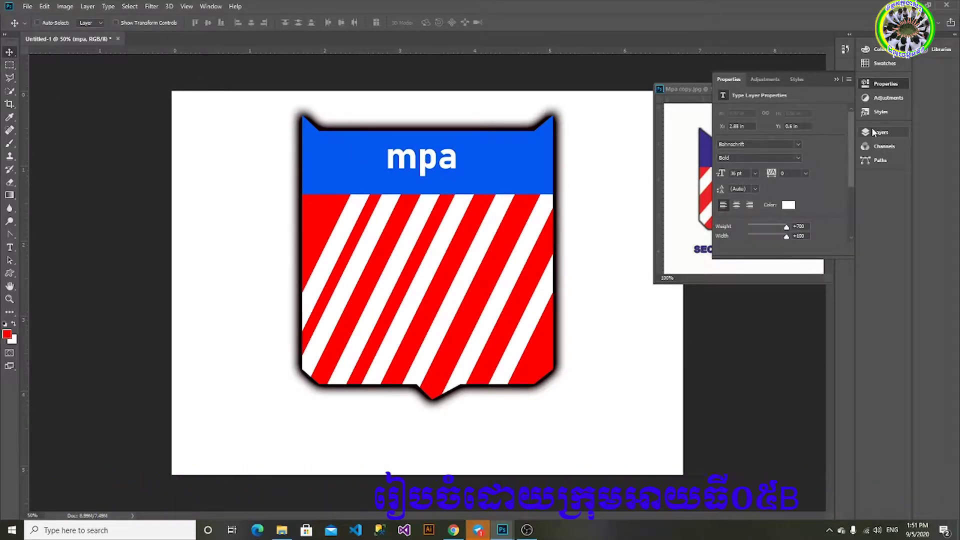
Step: Collapse the Properties panel, move the Mpa copy.jpg window lower, and show the Layers panel
left_click(835, 79)
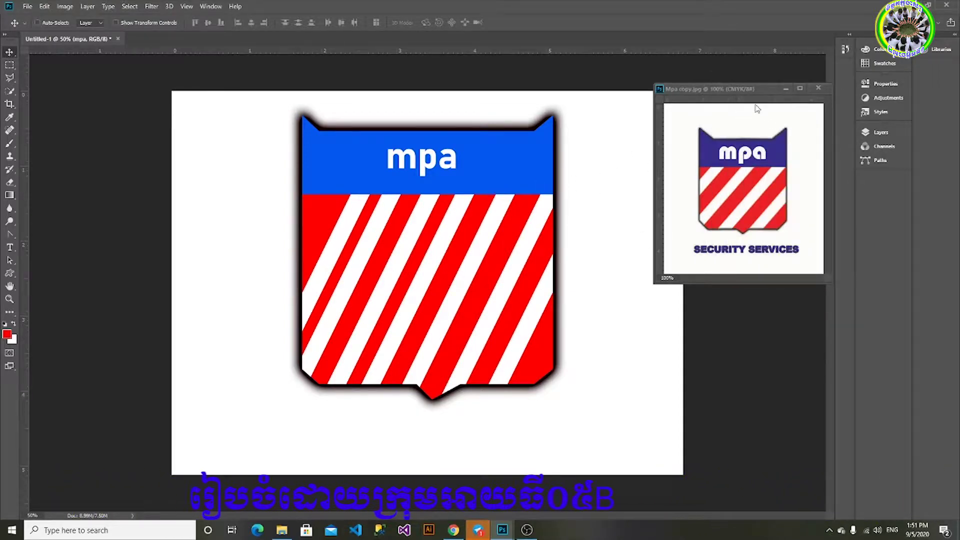
mouse_move(764, 91)
left_mouse_down()
mouse_move(784, 200)
mouse_move(775, 196)
left_mouse_up()
left_click(620, 217)
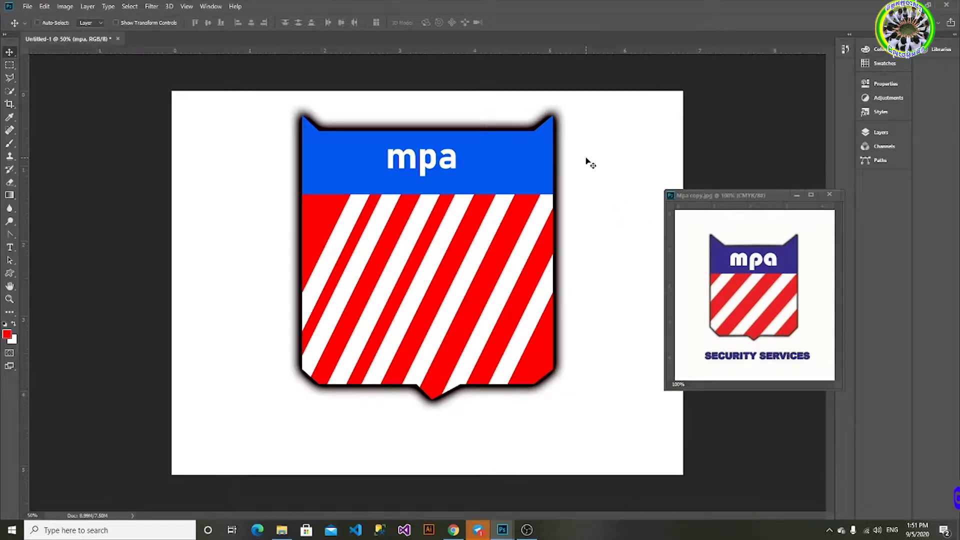
left_click(883, 133)
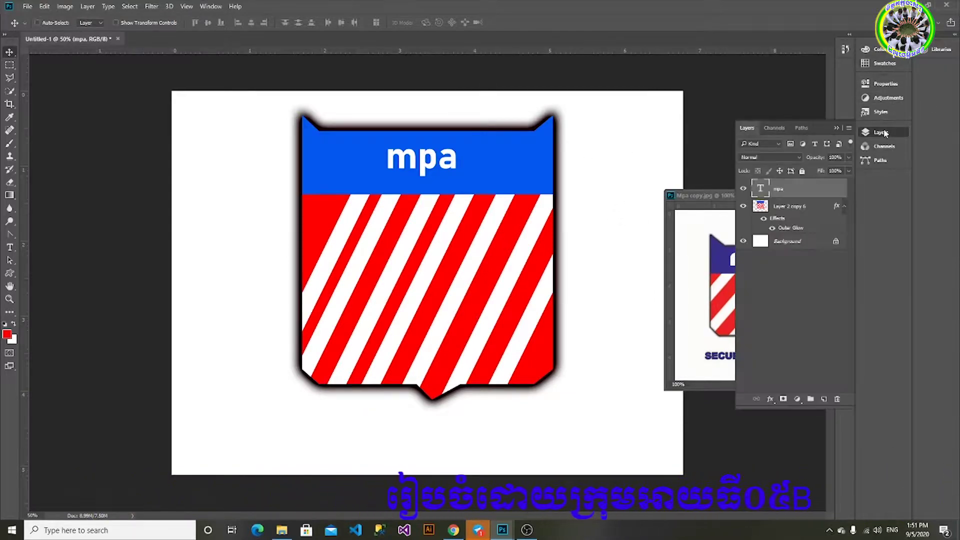
Step: Merge the mpa text layer into shield layer Layer 2 copy 6
left_click(788, 214, "shift")
key("ctrl+e")
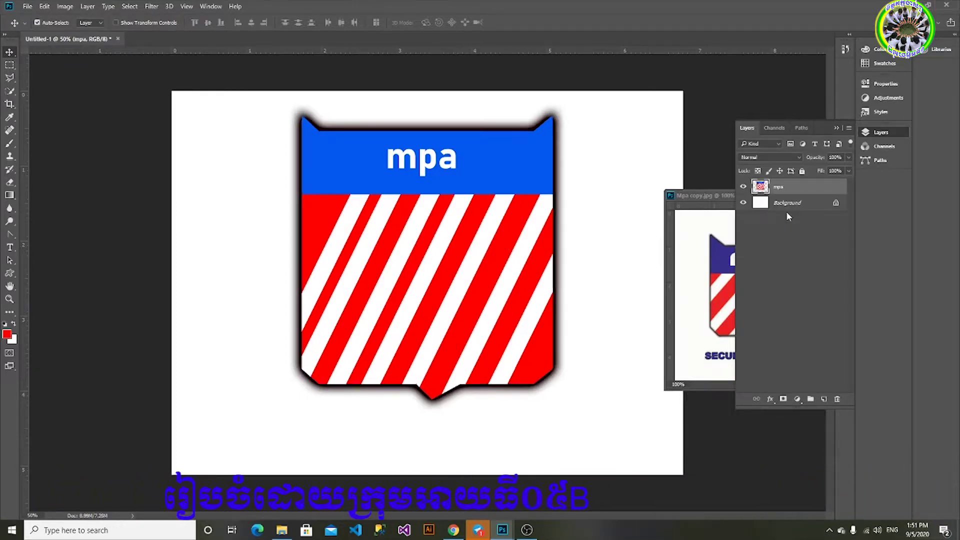
left_click_drag(461, 223, 449, 224)
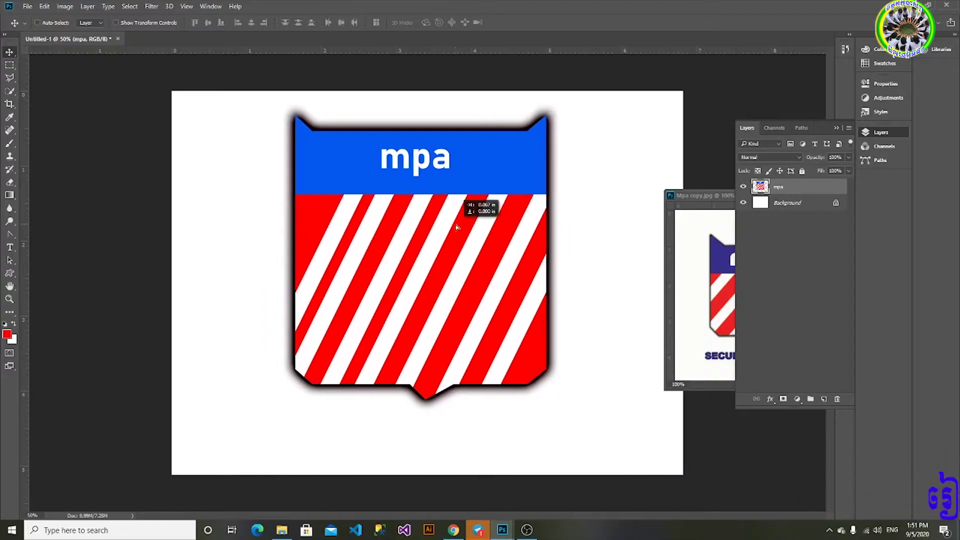
left_click_drag(449, 224, 460, 223)
Step: Flatten the image into a single Background layer, dismissing the background layer warning
key("ctrl+e")
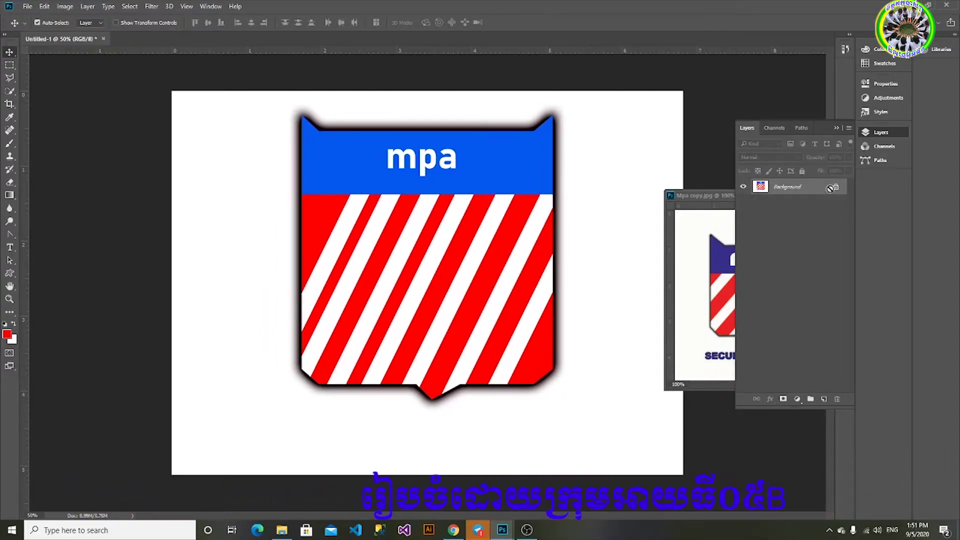
left_click_drag(469, 212, 524, 206)
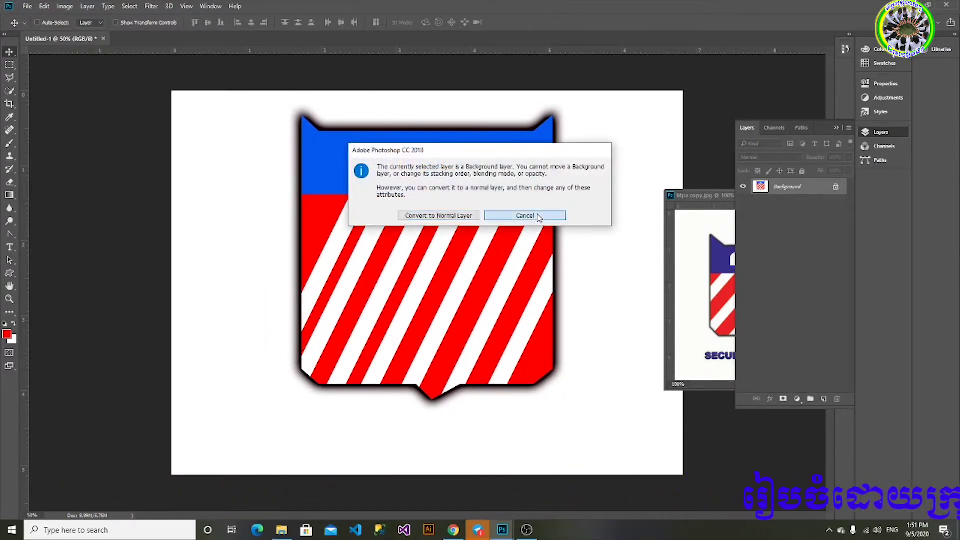
left_click(538, 217)
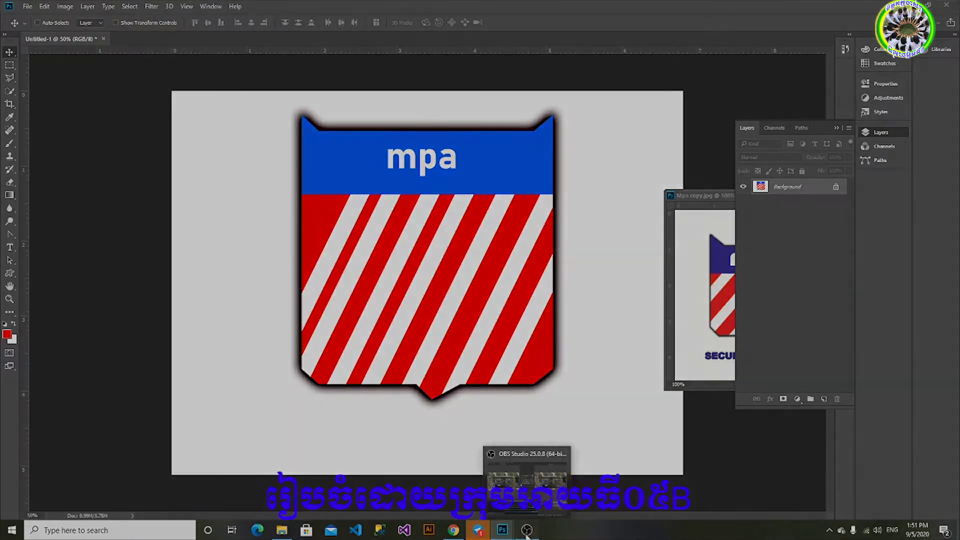
left_click(526, 530)
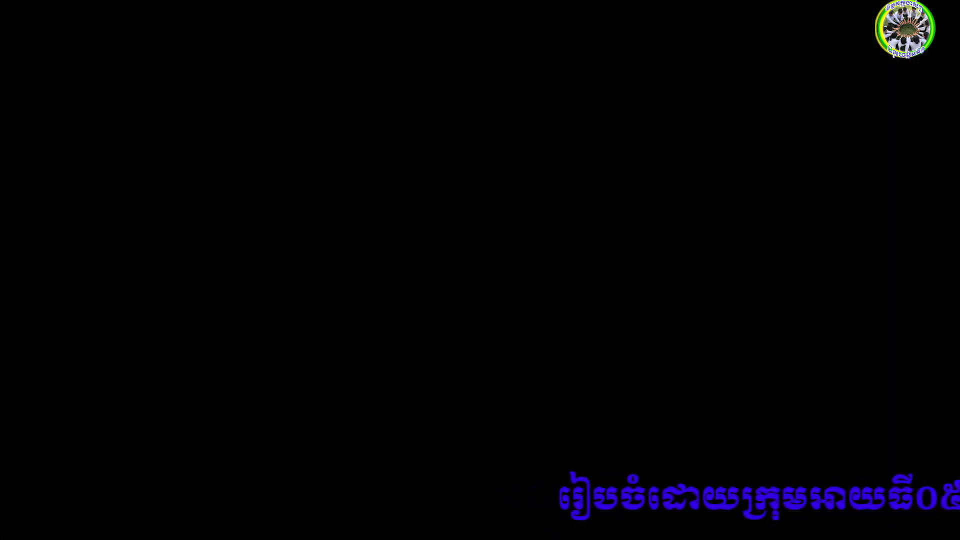